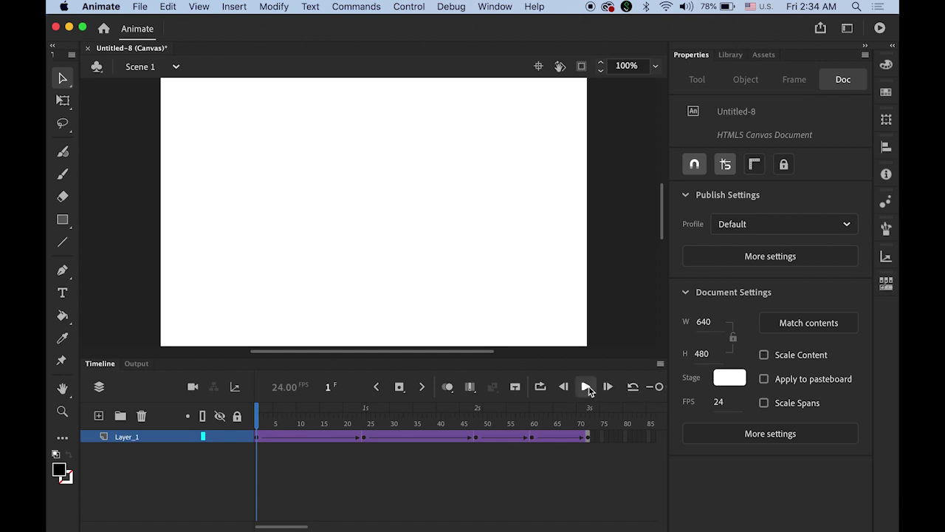
- Replay the logo animation several times, then create the 640×480, 24 fps HTML5 Canvas document
left_click(585, 387)
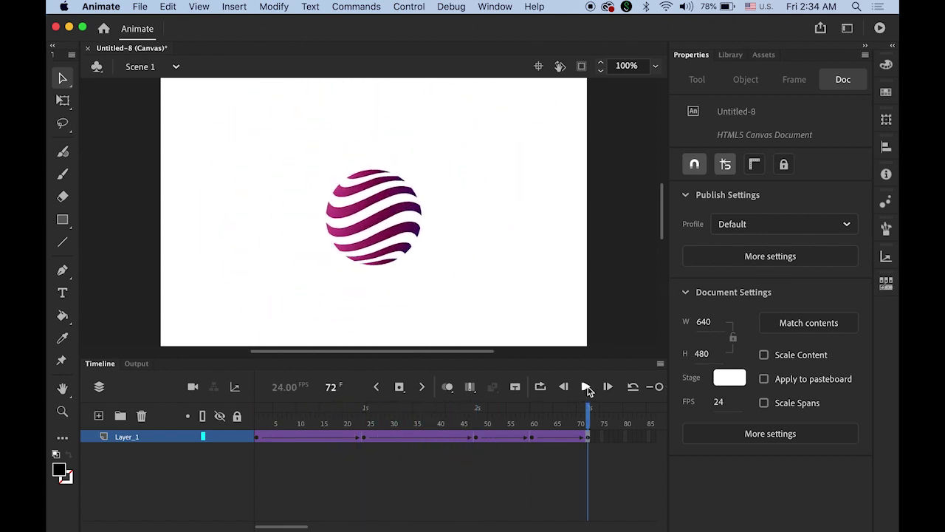
left_click(584, 387)
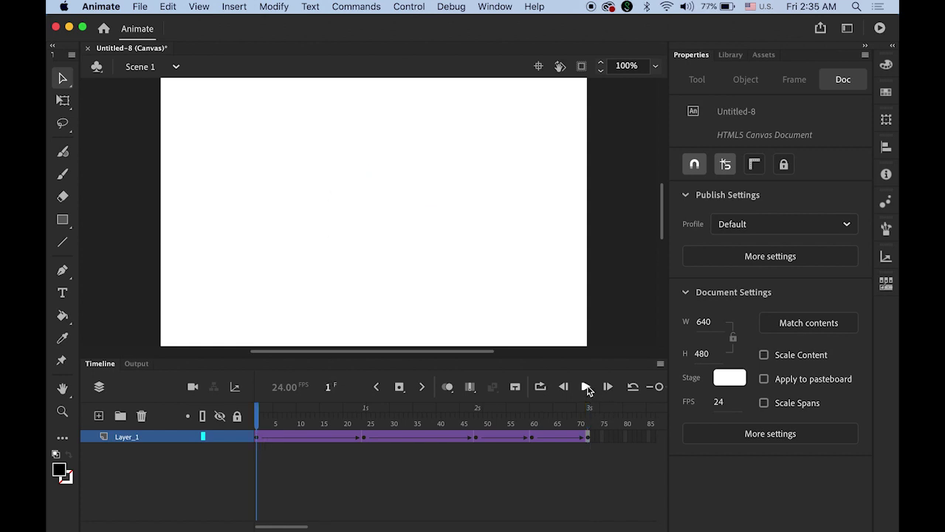
left_click(586, 386)
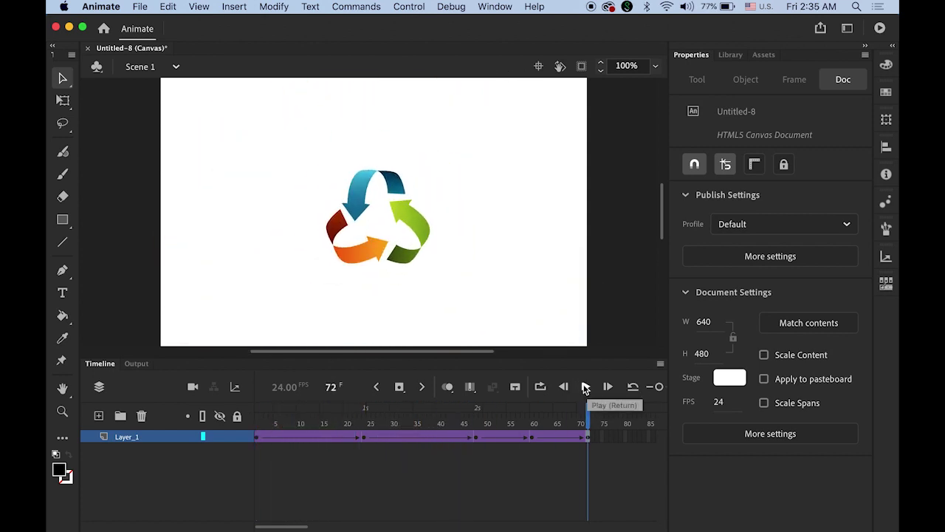
left_click(586, 386)
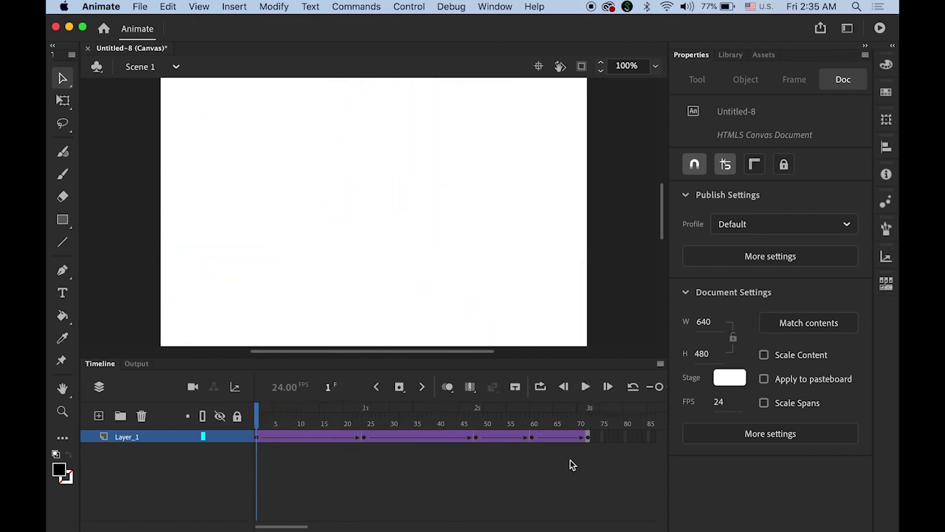
left_click(585, 386)
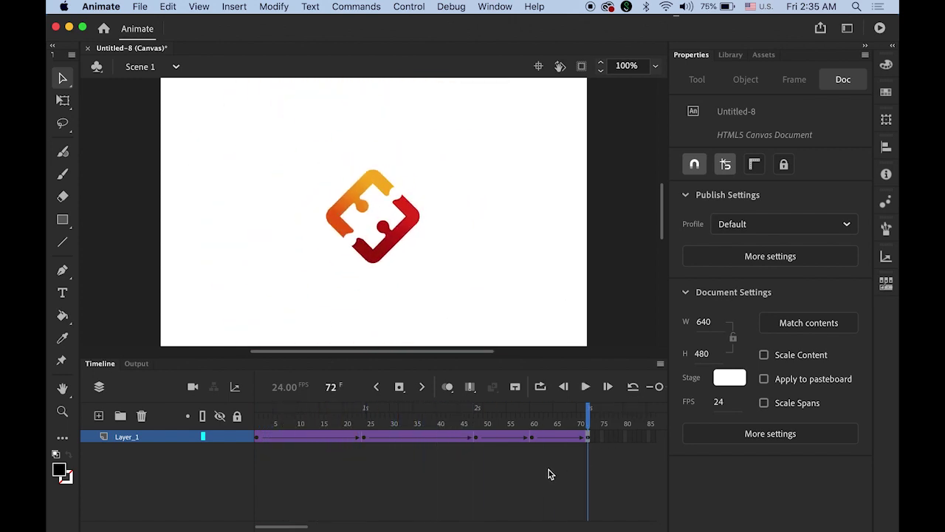
left_click(587, 386)
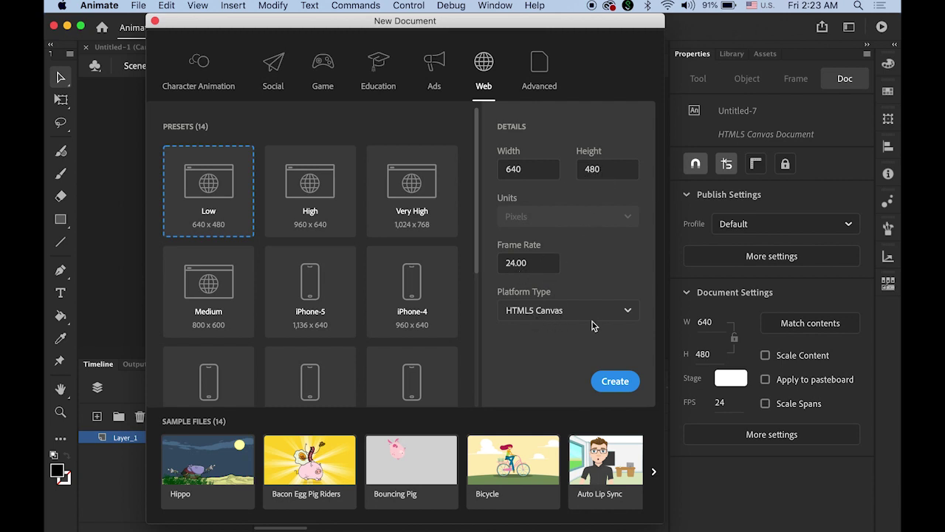
left_click(619, 383)
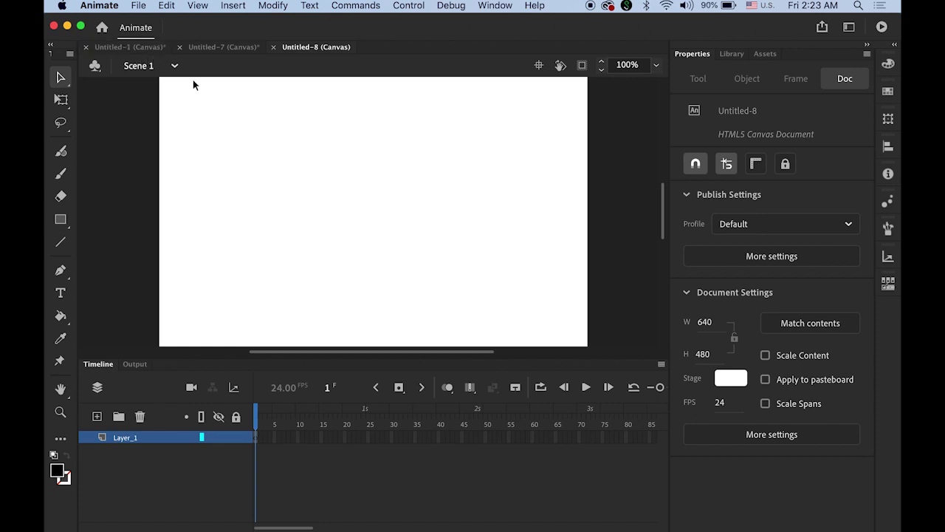
- Import logo1.svg, logo2.svg and logo3.svg to the library via File > Import
left_click(138, 6)
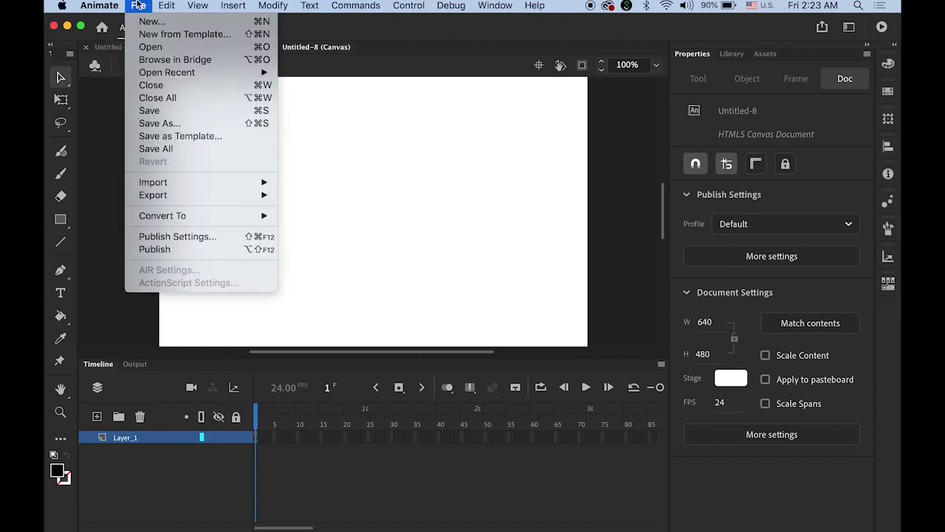
mouse_move(199, 182)
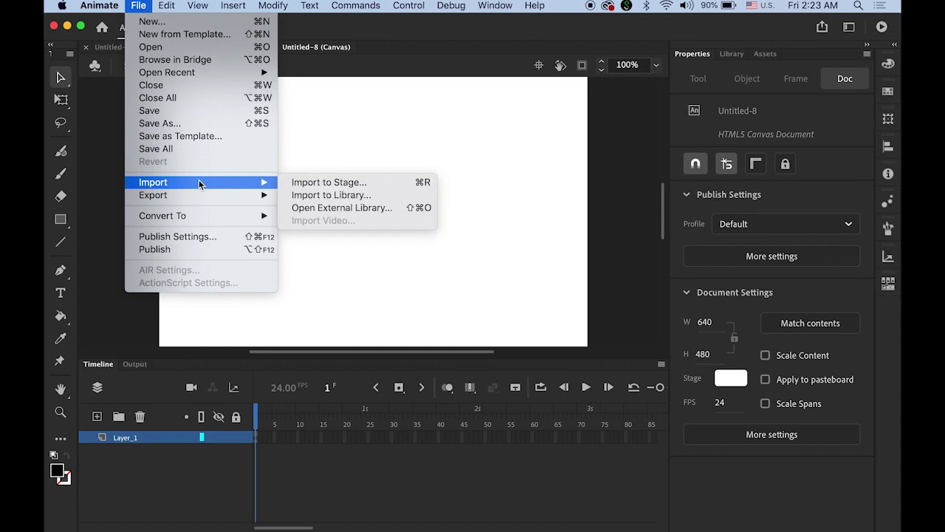
left_click(359, 195)
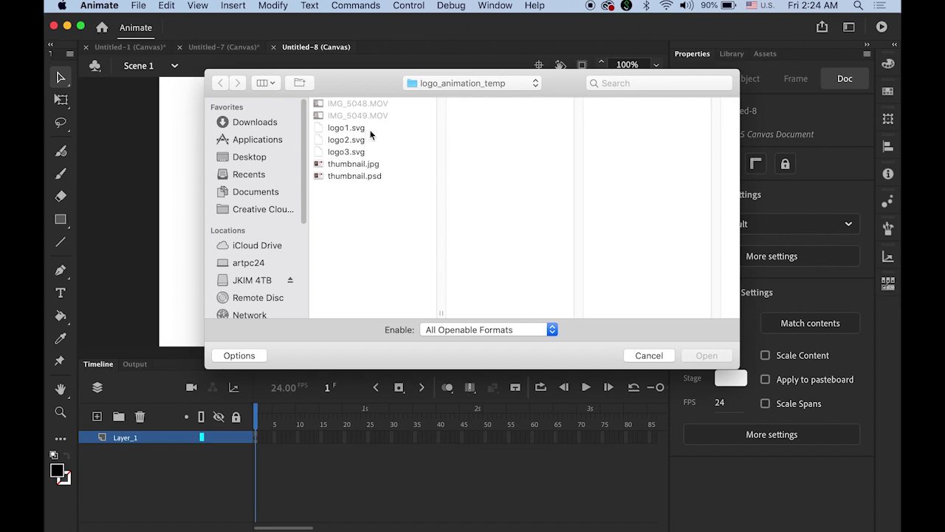
left_click(359, 130)
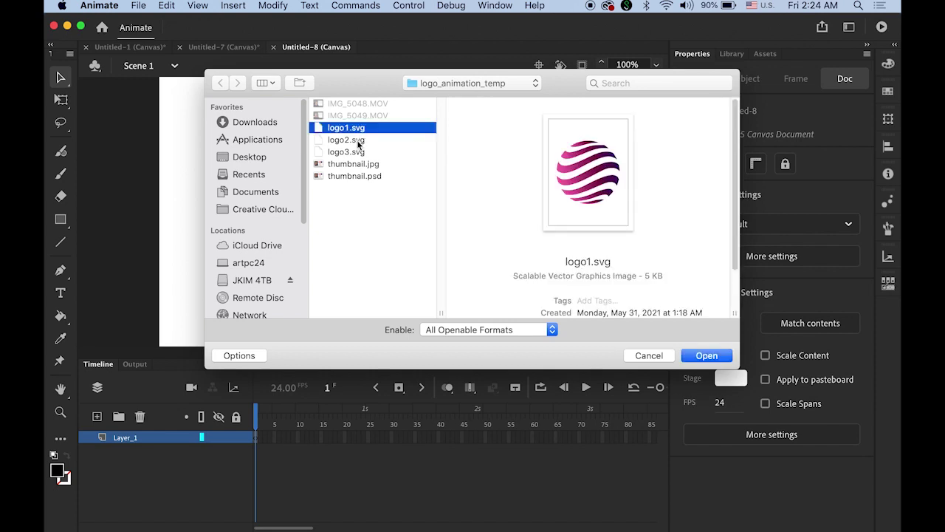
left_click(355, 141, "shift")
left_click(355, 152, "shift")
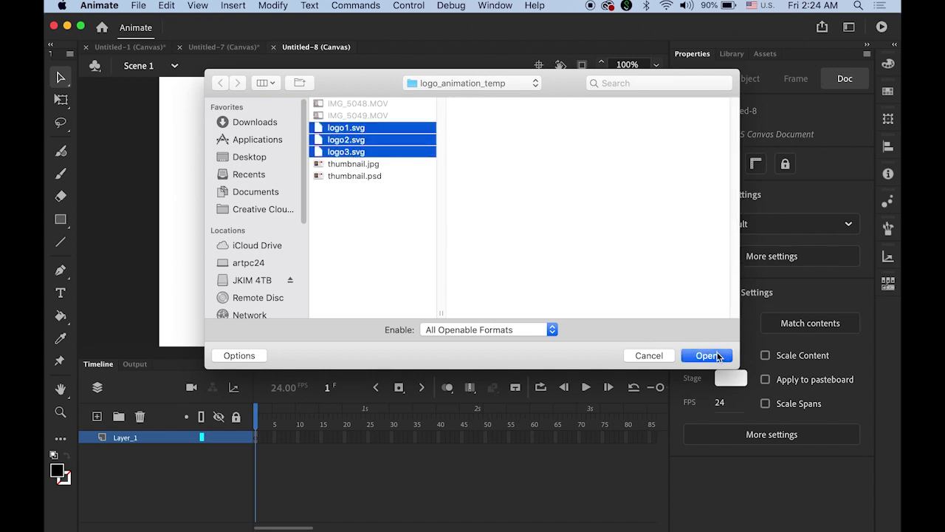
left_click(717, 354)
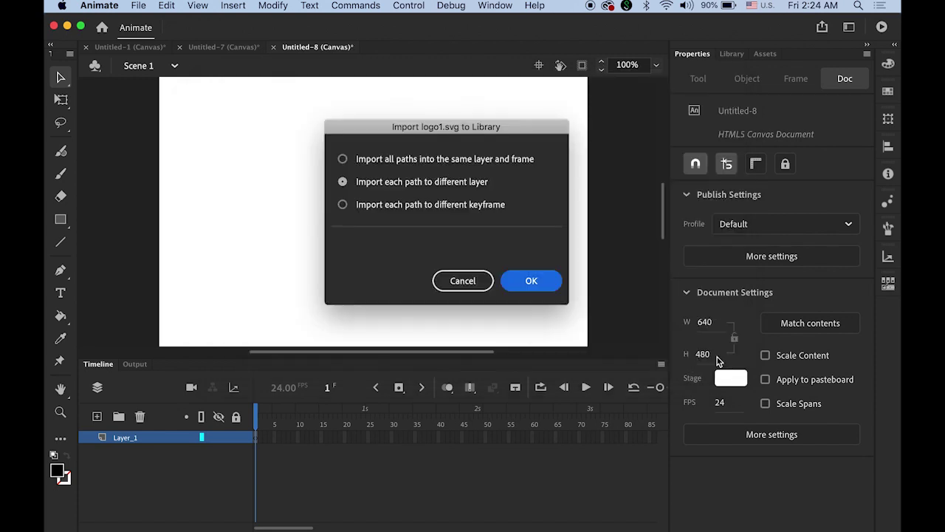
- Import each logo with all paths in the same layer and frame
left_click(343, 159)
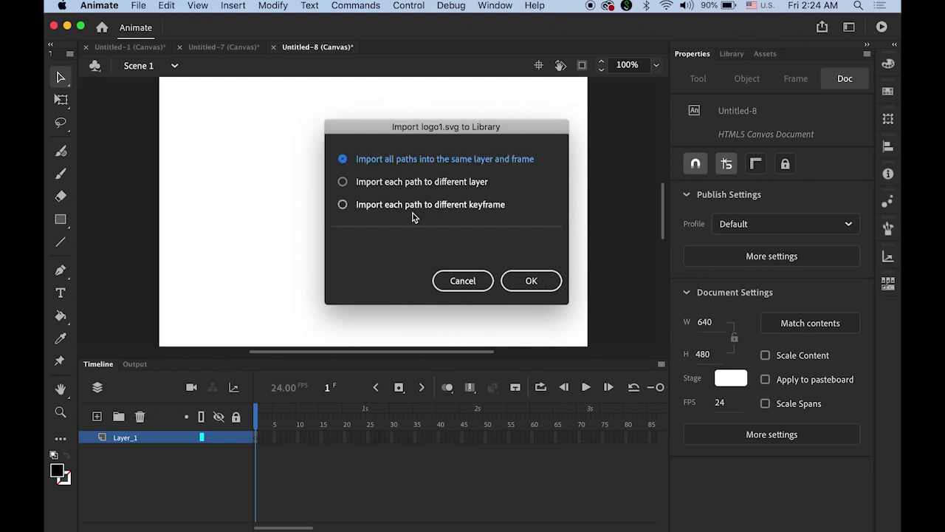
left_click(549, 280)
left_click(343, 159)
left_click(529, 279)
left_click(342, 159)
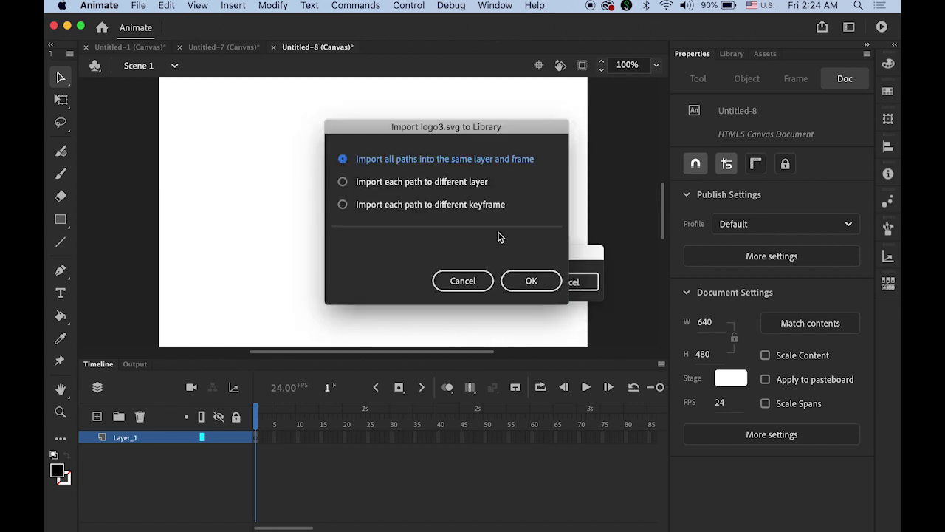
left_click(542, 281)
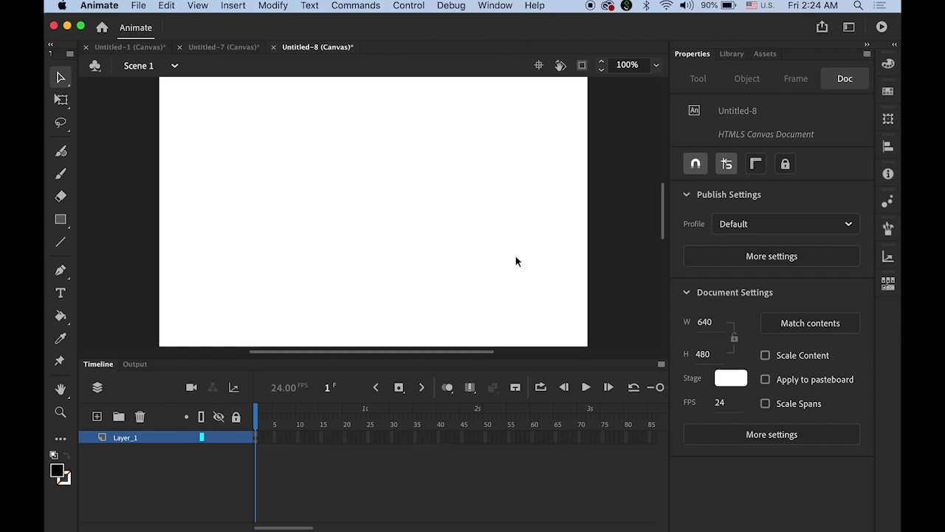
- Preview the three logo symbols in the Library and drag logo1.svg onto the stage
left_click(733, 55)
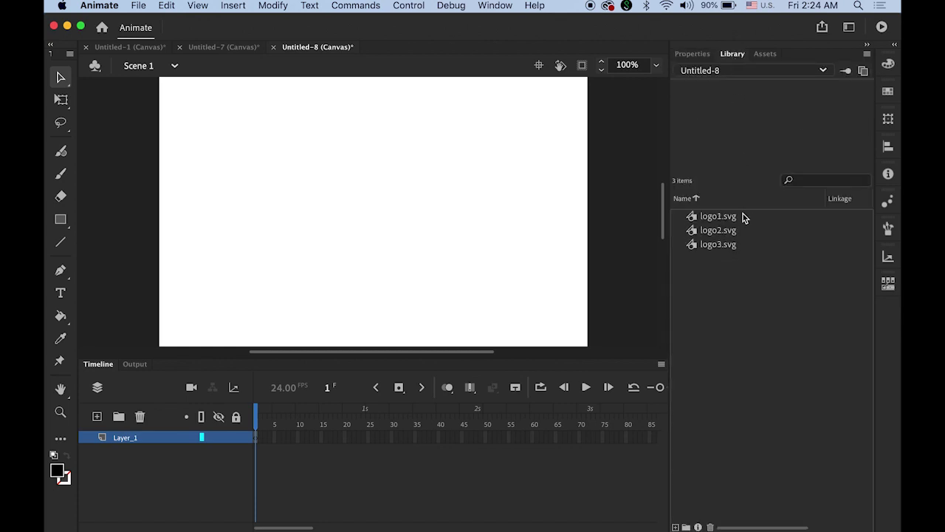
left_click(710, 219)
left_click(706, 232)
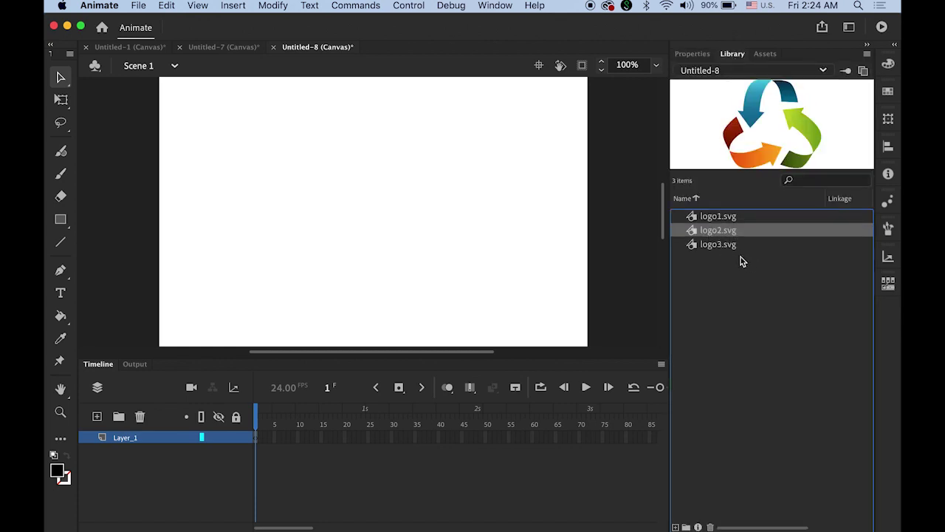
left_click(718, 246)
left_click(718, 219)
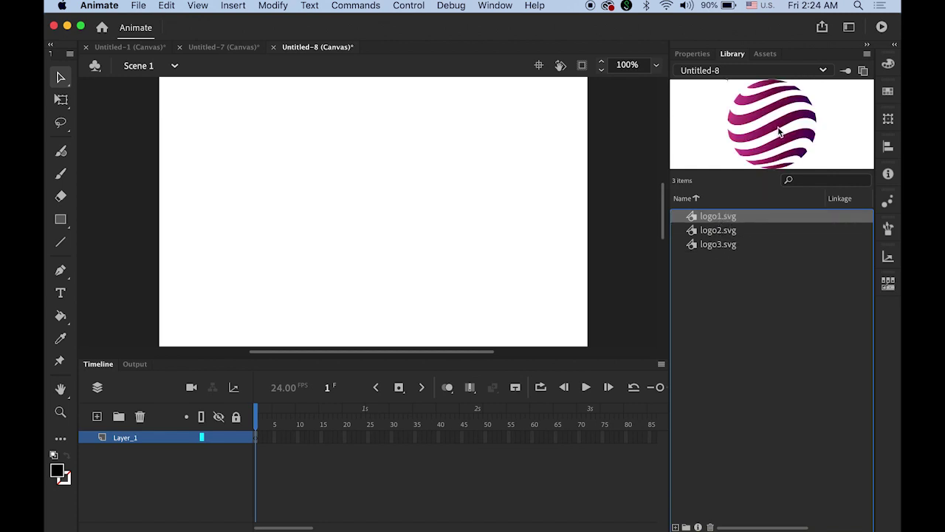
left_click_drag(780, 131, 380, 216)
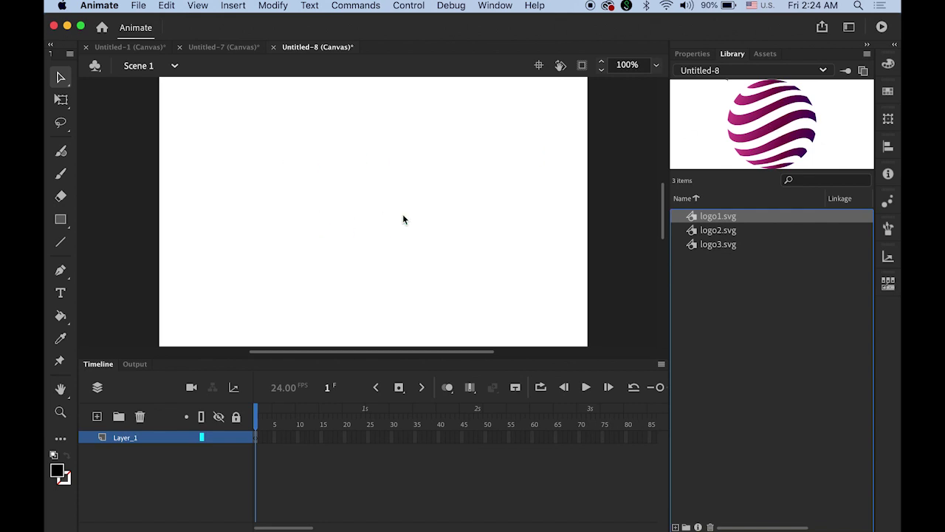
- Centre the sphere horizontally and vertically on the stage and scale it down with Free Transform
left_click(888, 147)
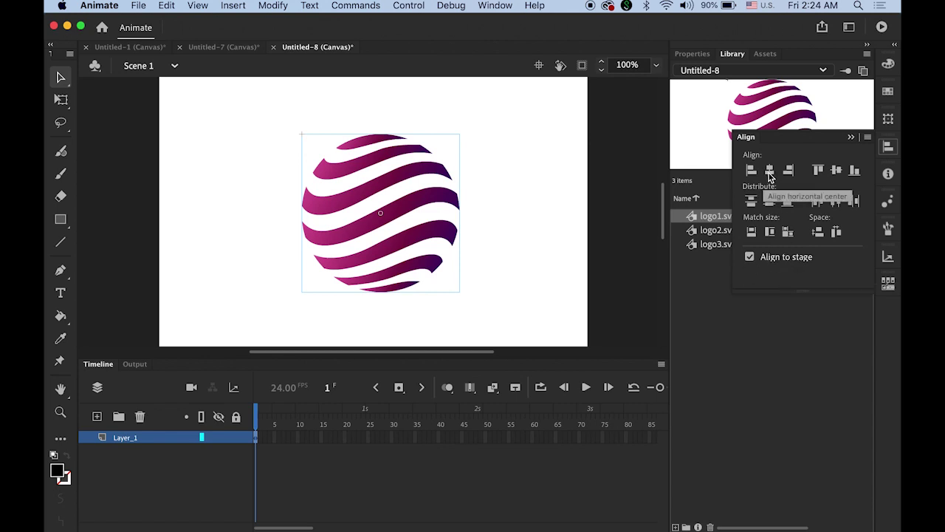
left_click(770, 171)
left_click(836, 170)
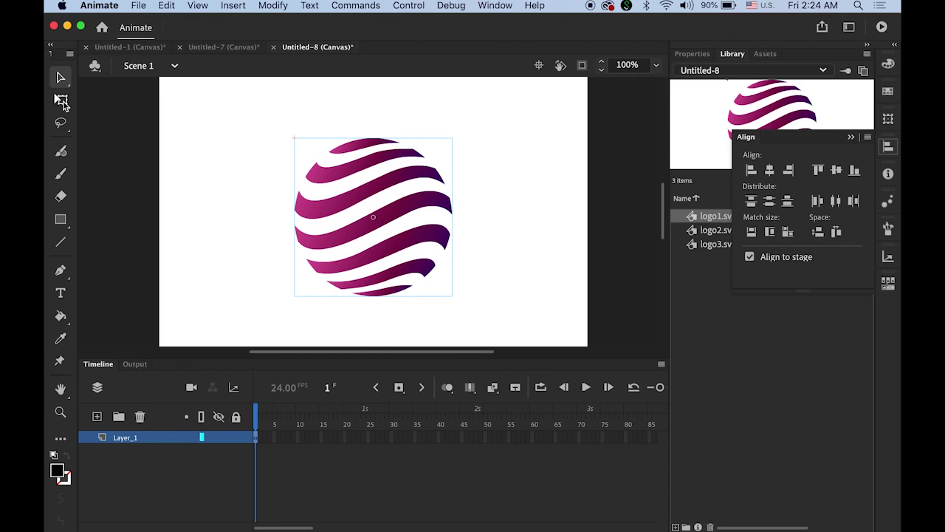
left_click(61, 99)
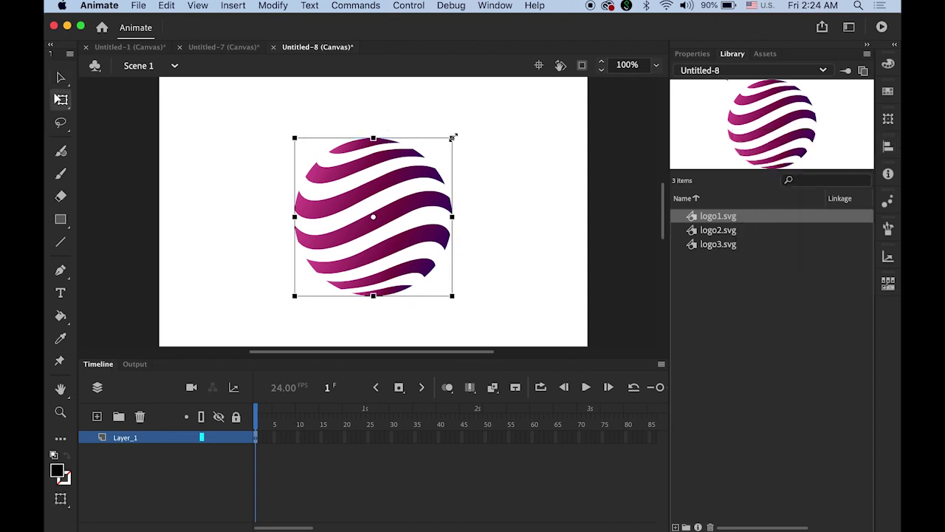
left_click_drag(453, 138, 404, 181)
left_click(62, 77)
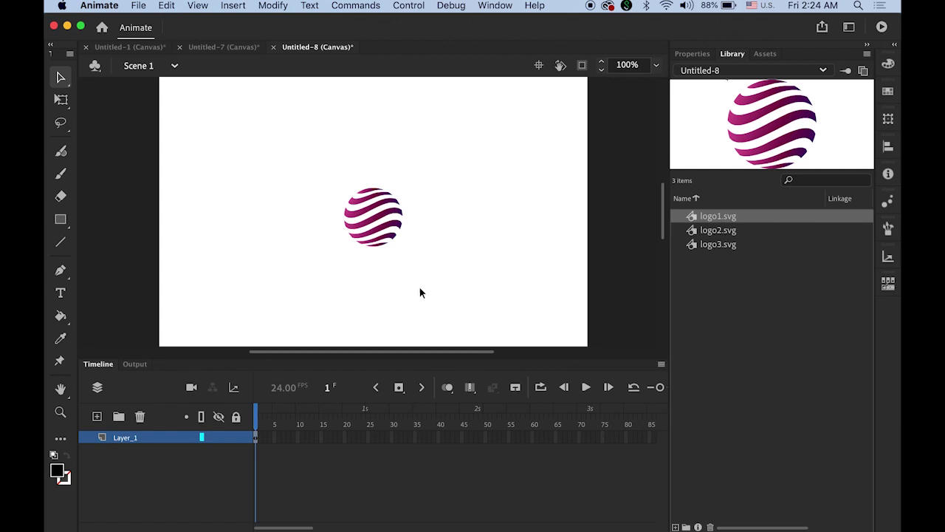
- Add a keyframe at frame 24 and create a classic tween across frames 1–24 of Layer_1
left_click(363, 437)
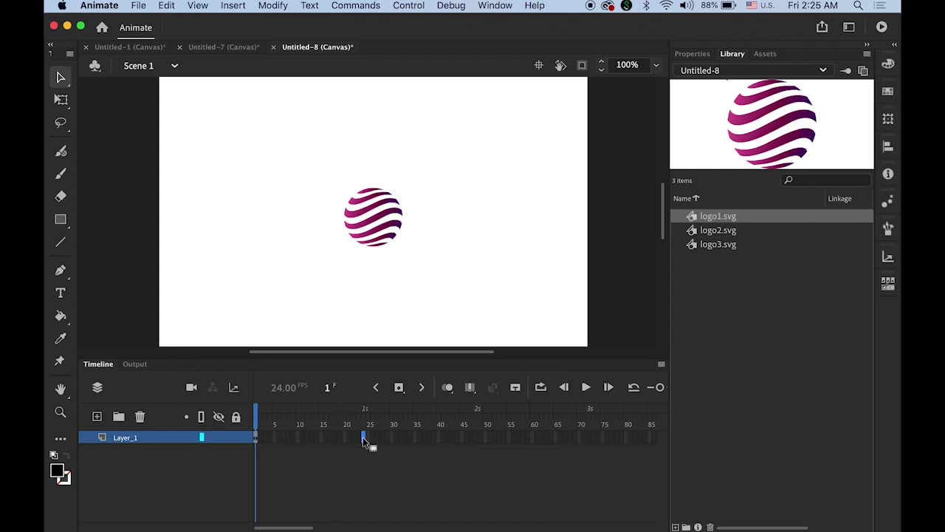
left_click(399, 387)
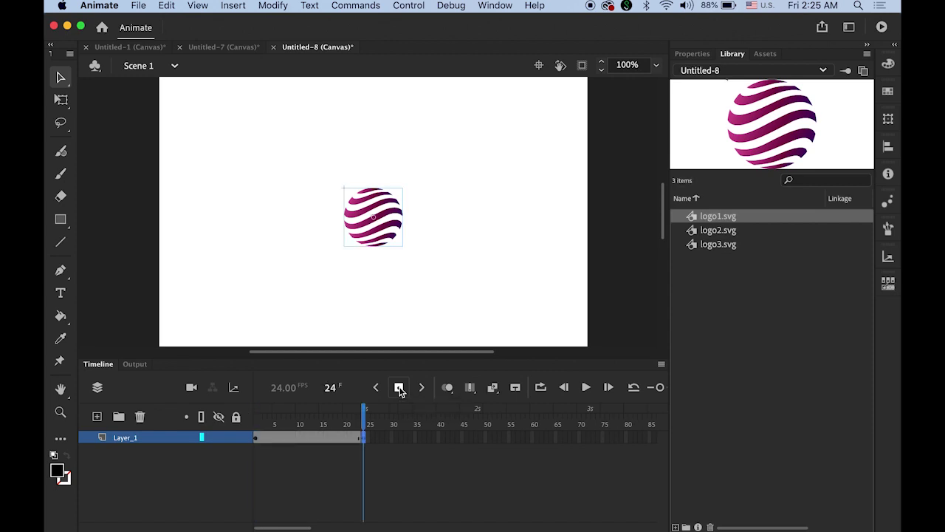
left_click(307, 437)
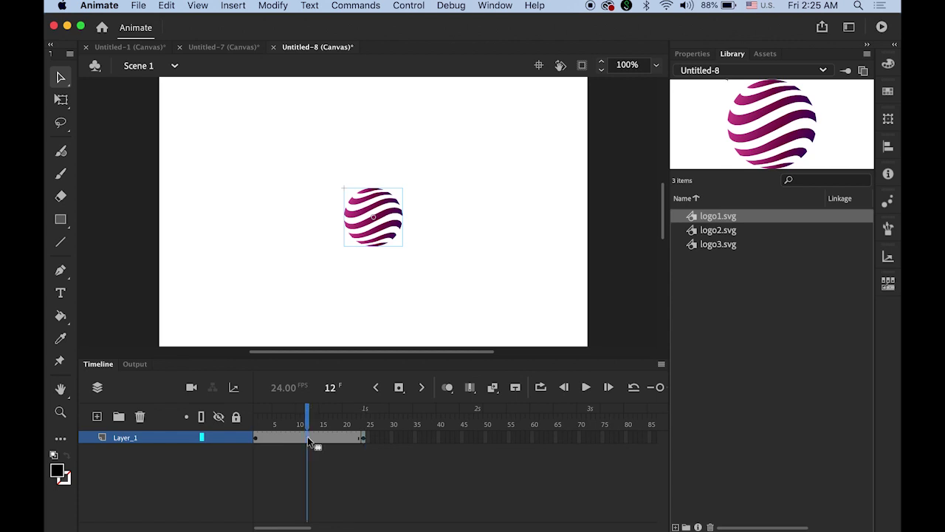
right_click(307, 436)
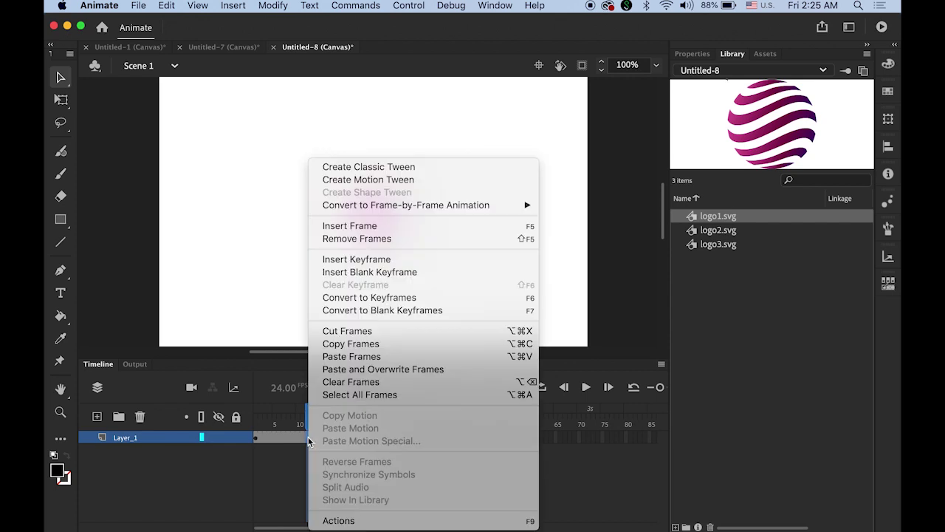
left_click(407, 169)
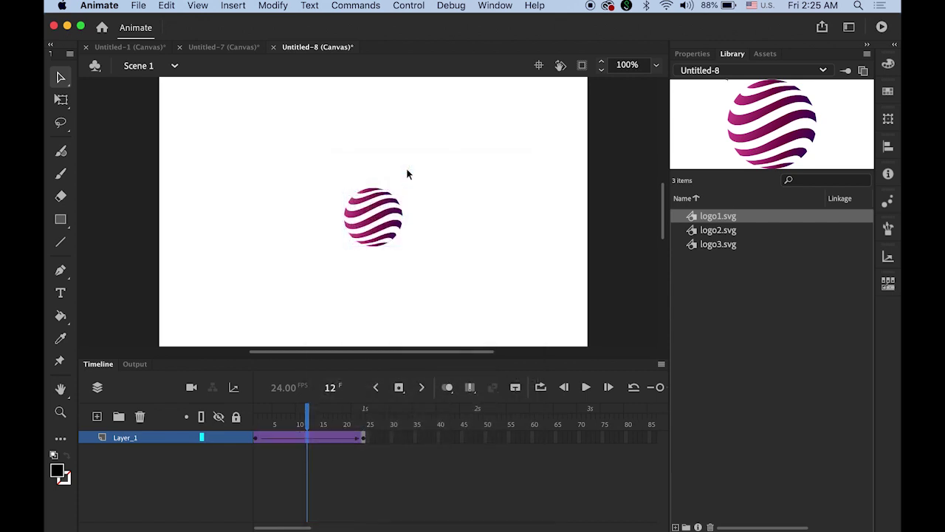
left_click_drag(308, 412, 253, 426)
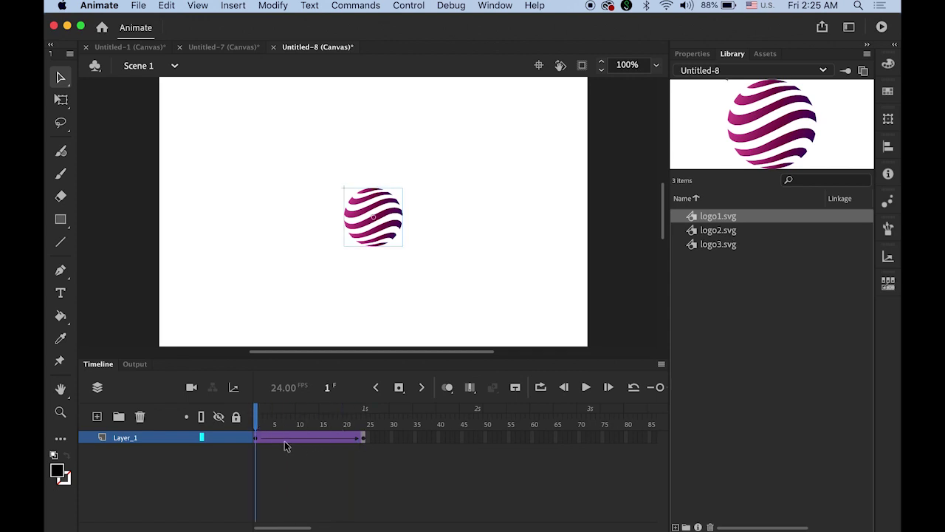
- Scale the frame-1 sphere up with Free Transform until it overflows the stage
left_click(387, 212)
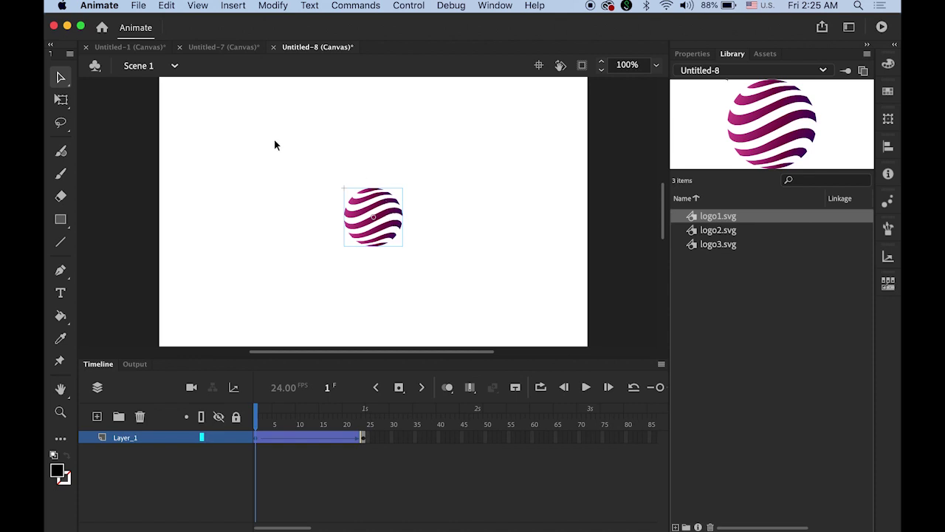
left_click(60, 101)
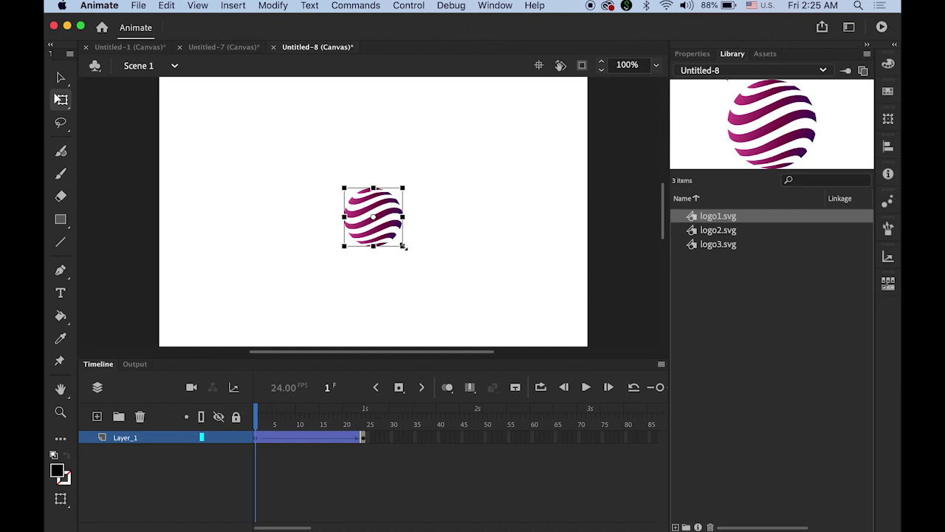
left_click_drag(404, 247, 684, 437)
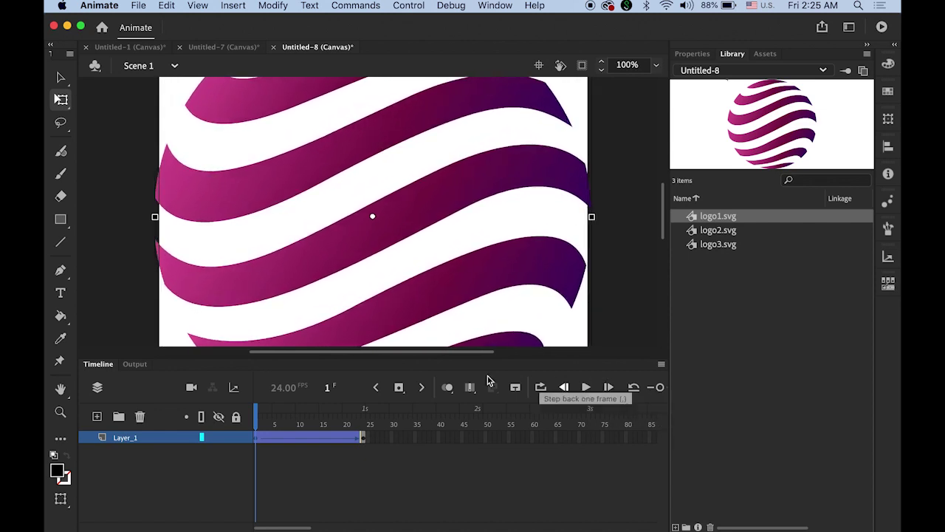
- Set the frame 1–24 tween to rotate Clockwise once and preview the spin
right_click(259, 445)
left_click(354, 473)
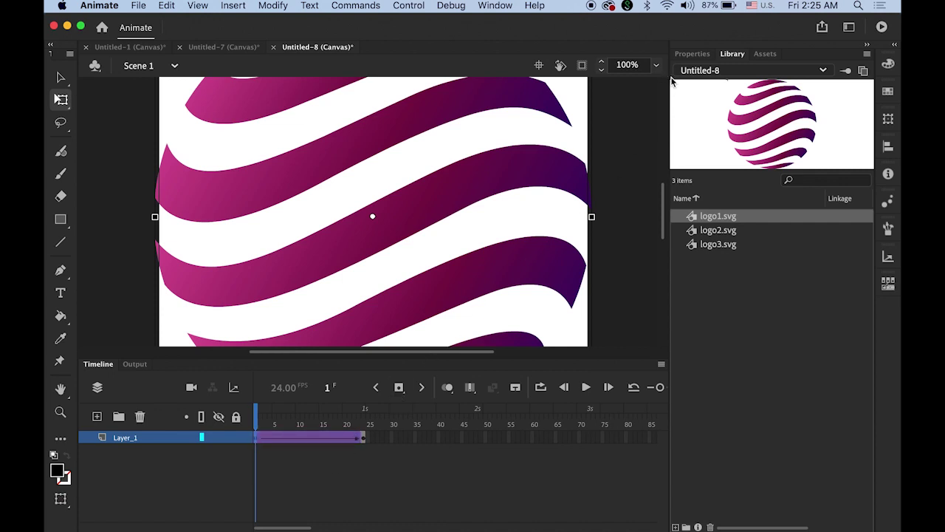
left_click(697, 56)
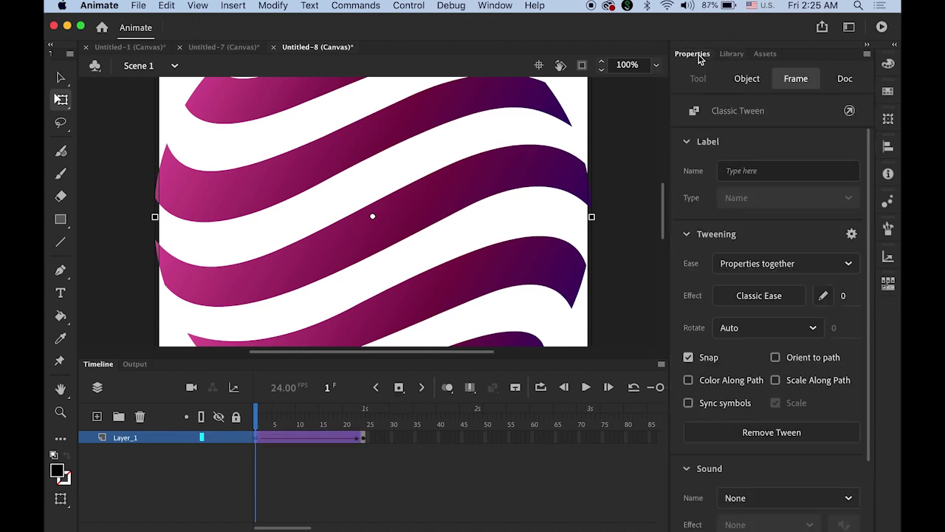
left_click(812, 333)
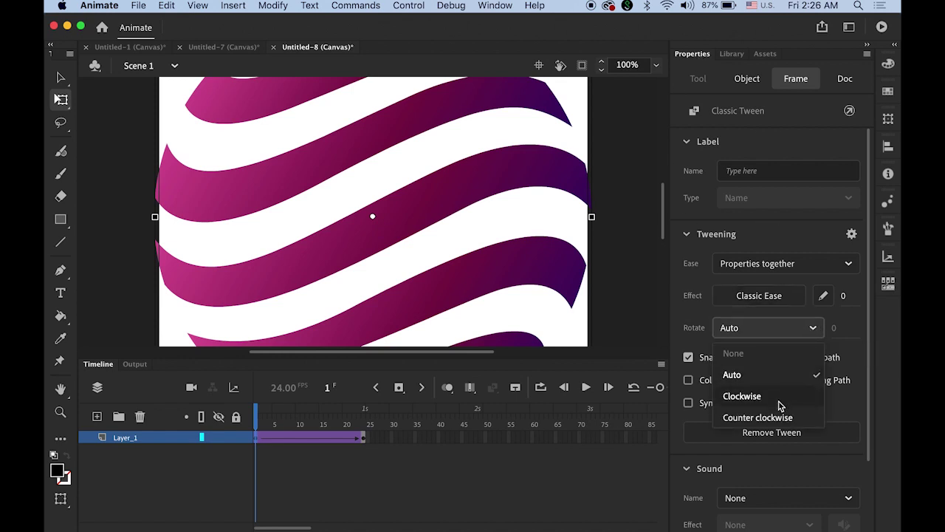
left_click(741, 397)
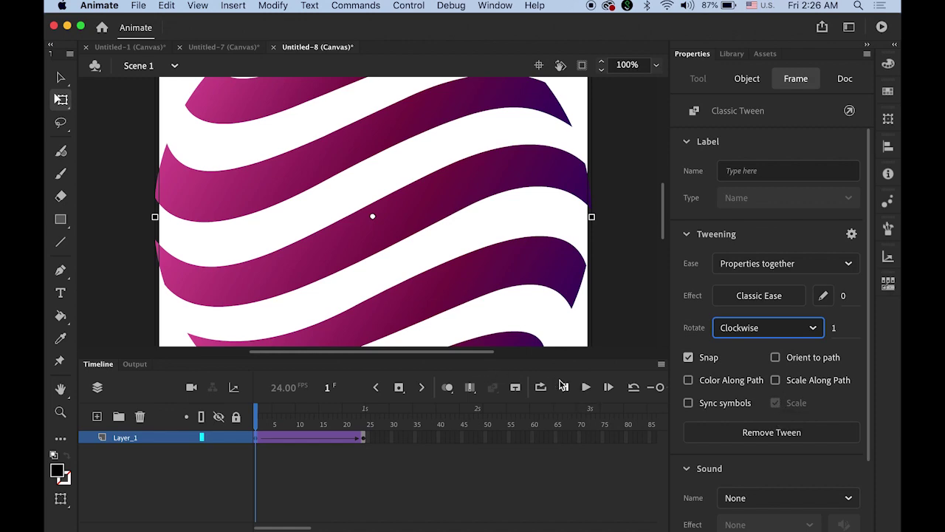
left_click(586, 388)
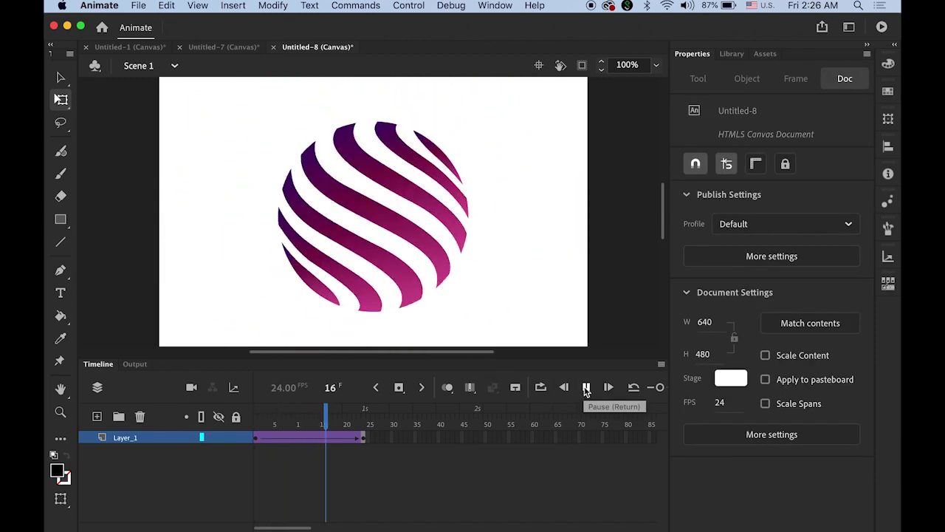
left_click(585, 388)
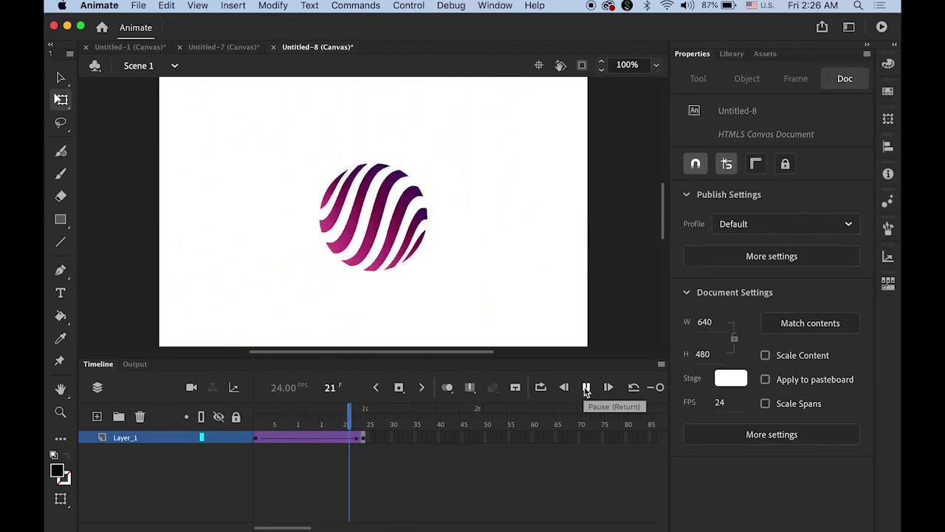
left_click(586, 387)
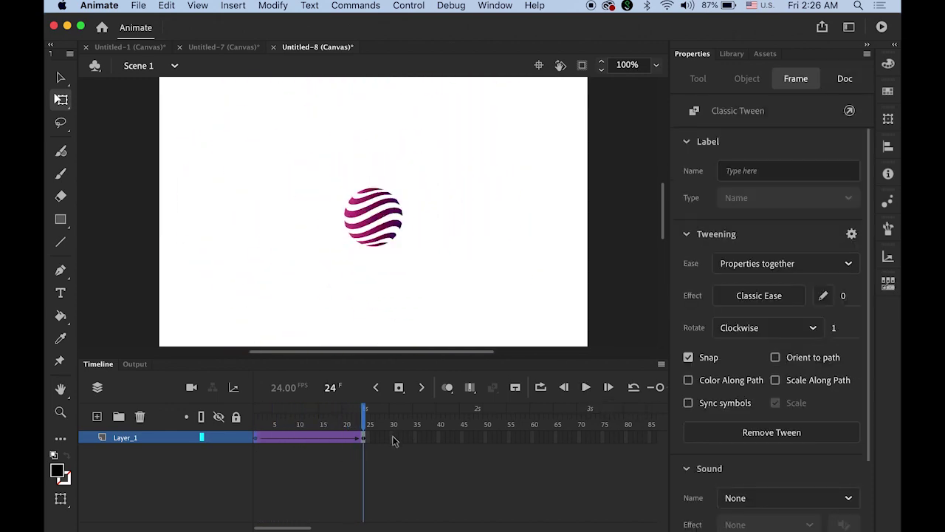
- Set the tween's ease to -100 for an ease-in and preview the result
left_click_drag(364, 418, 217, 416)
left_click(256, 438)
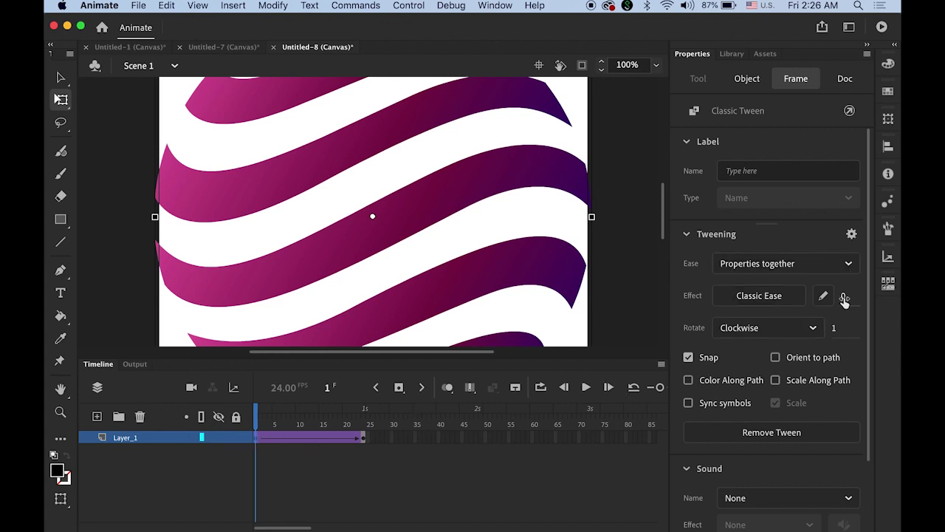
left_click_drag(845, 299, 683, 301)
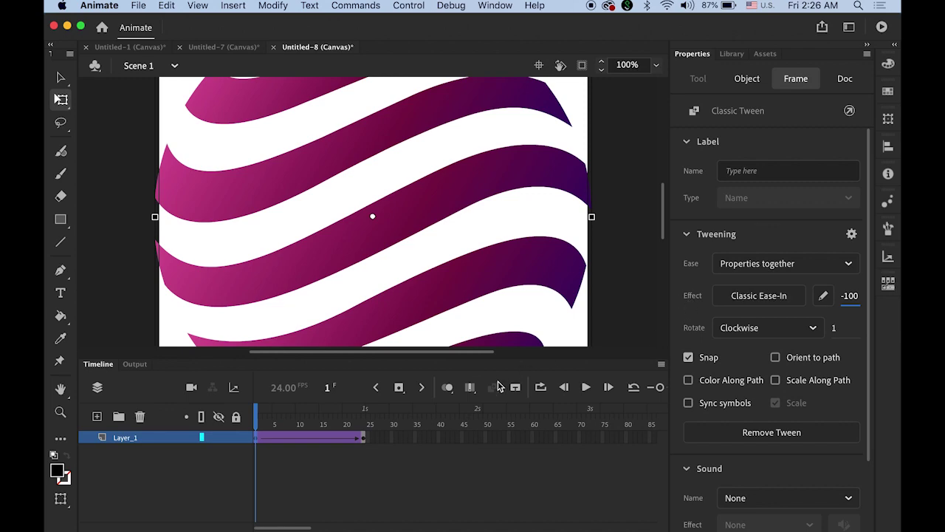
left_click(586, 386)
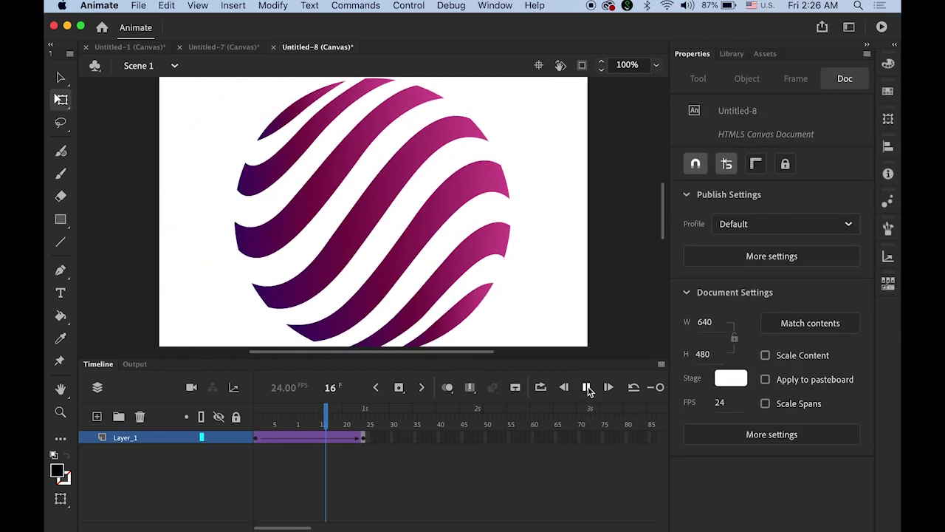
left_click(585, 386)
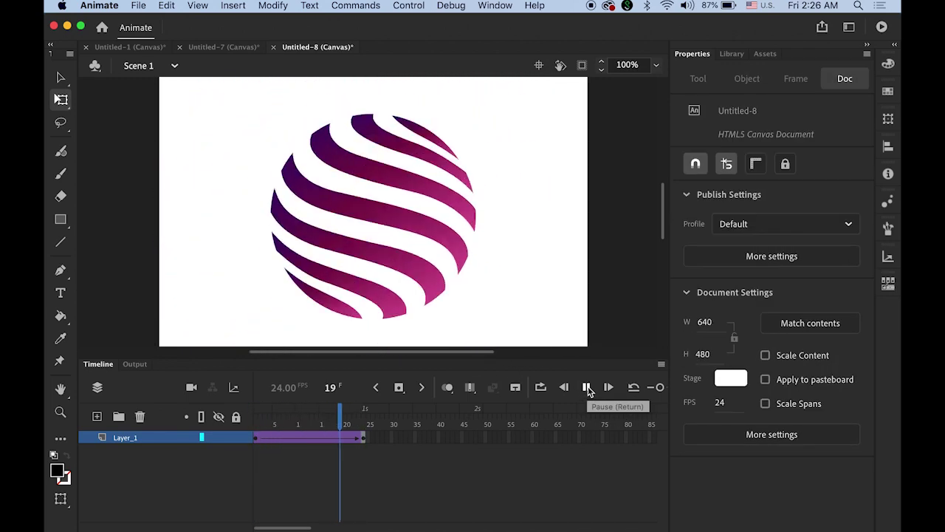
left_click(585, 387)
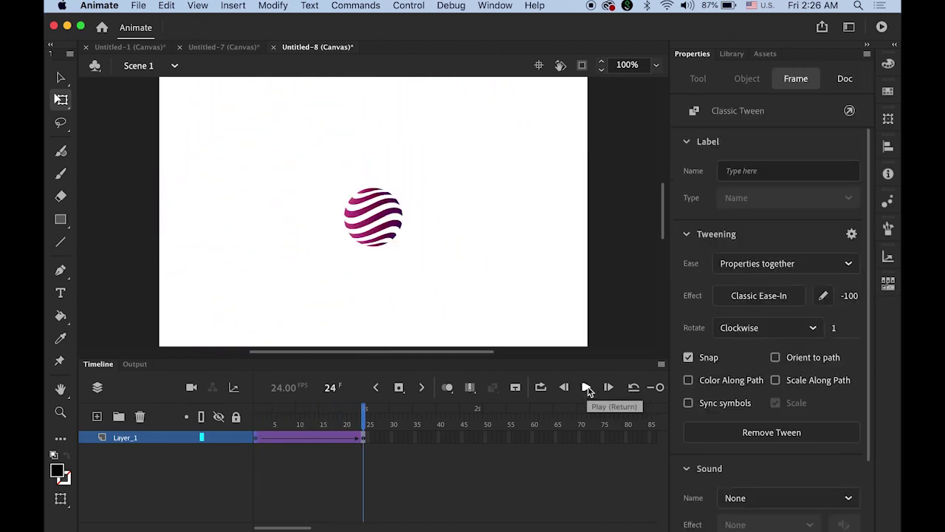
left_click(587, 387)
- Add a keyframe at frame 48 and classic-tween frames 24–48 rotating counter-clockwise once
left_click(477, 439)
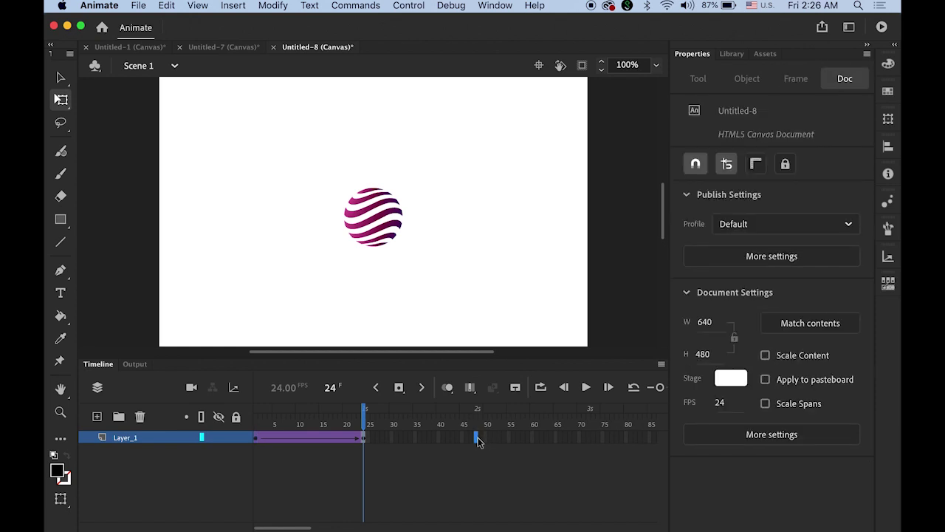
left_click(399, 389)
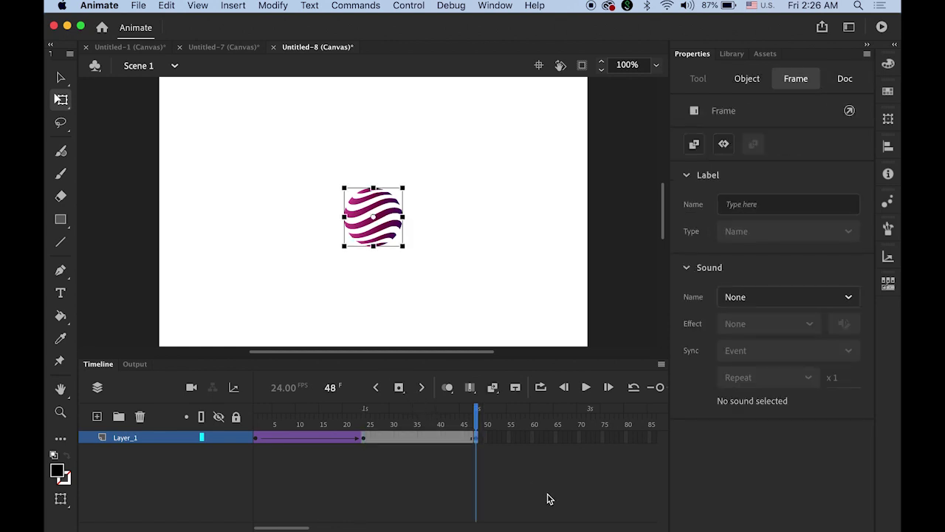
right_click(416, 437)
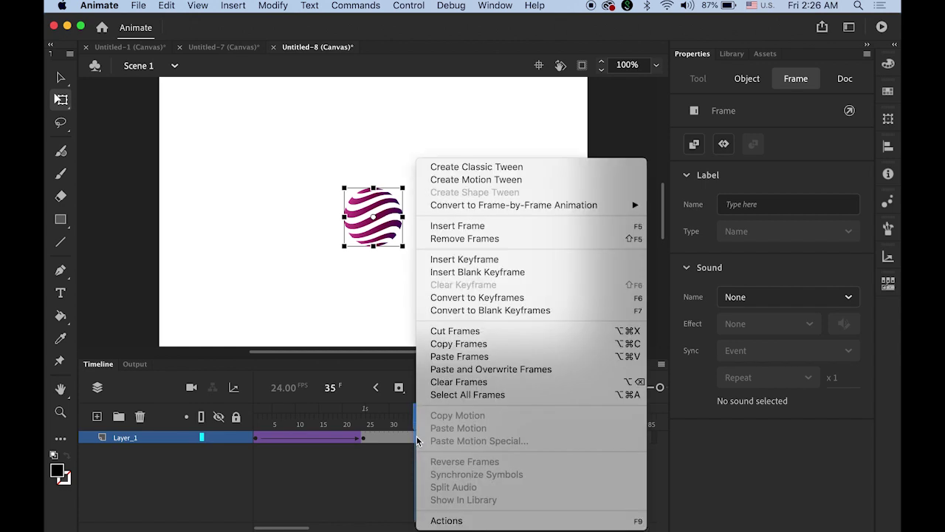
left_click(509, 169)
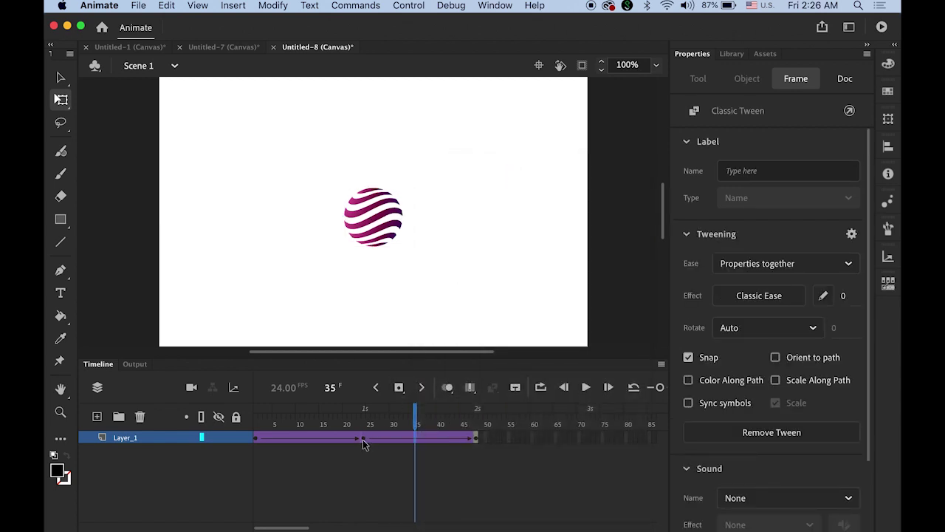
left_click(812, 330)
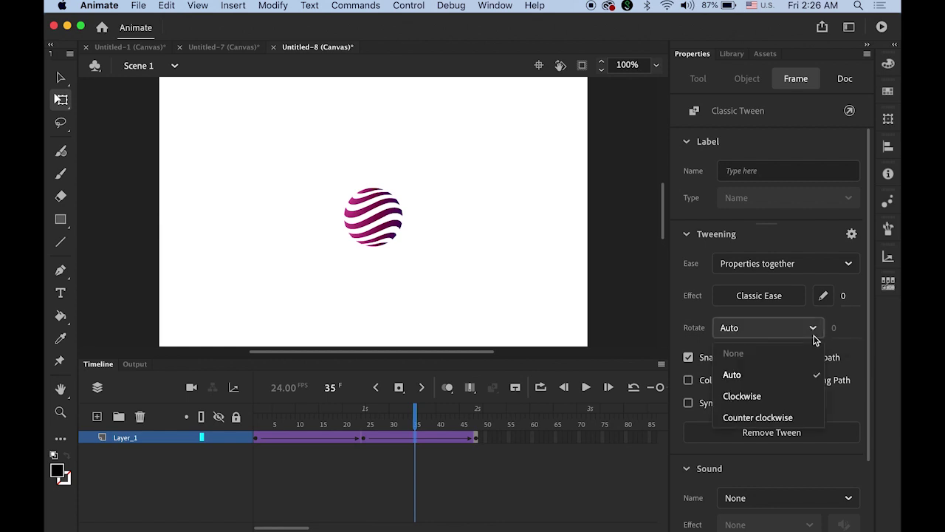
left_click(787, 417)
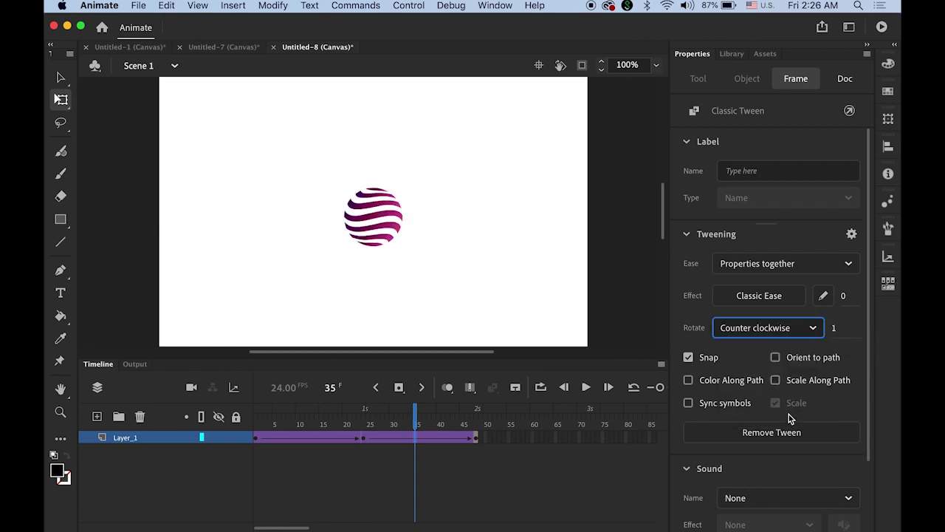
- Enlarge the sphere at frame 48 and preview the animation
left_click(476, 438)
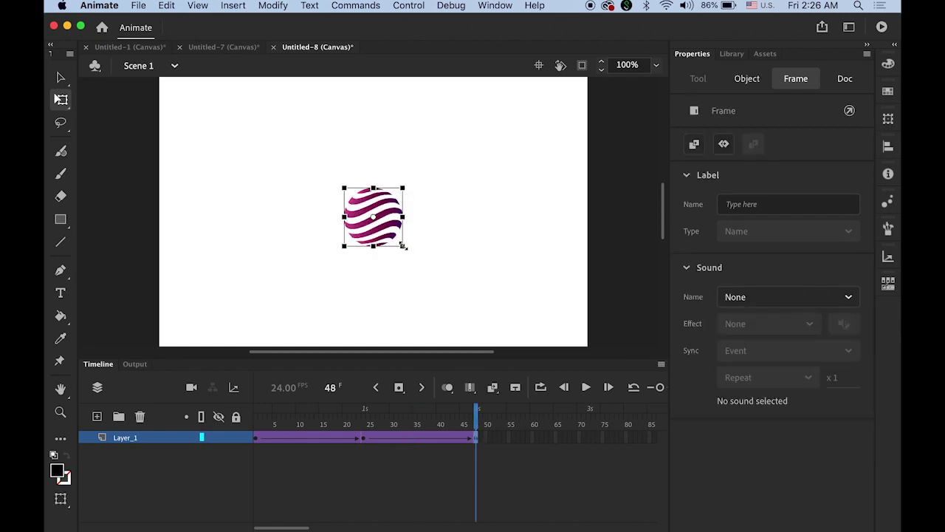
left_click_drag(405, 248, 426, 272)
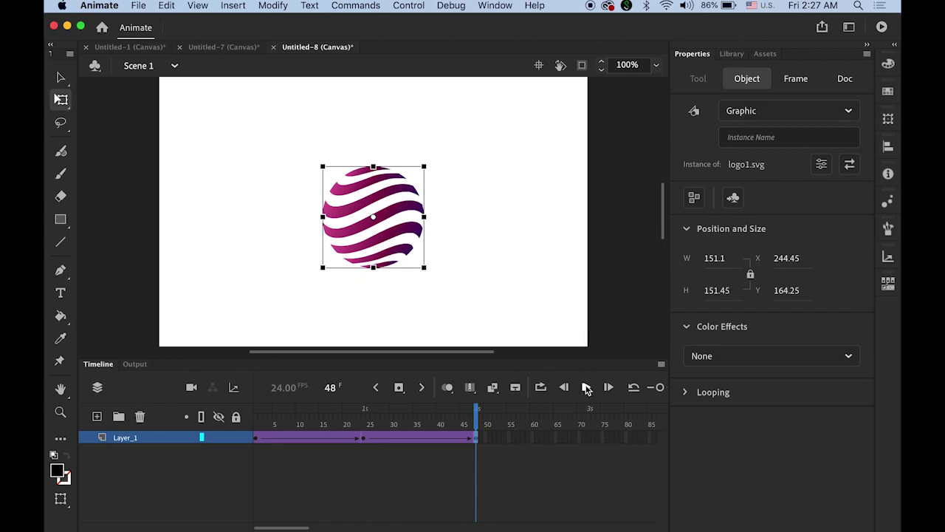
left_click(585, 387)
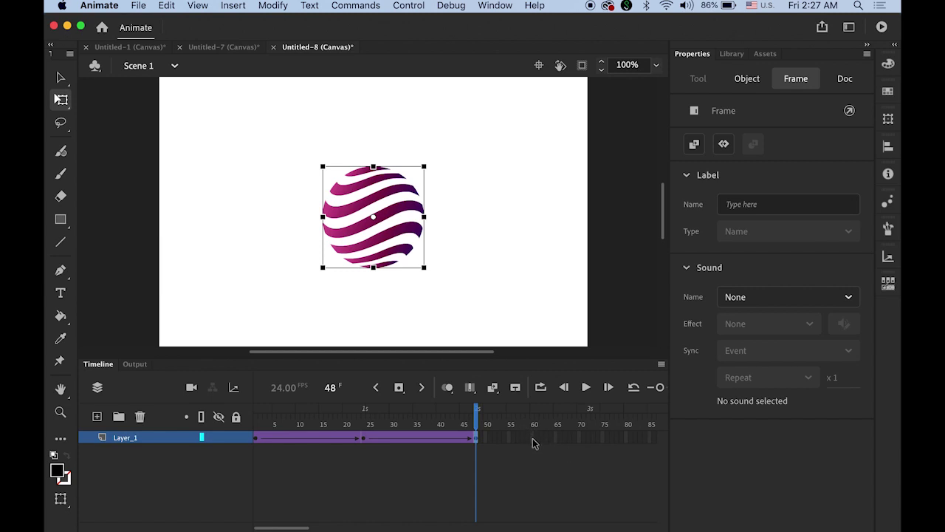
- Add a keyframe at frame 60, classic-tween frames 48–60, and shrink the sphere to about 101 px
left_click(532, 438)
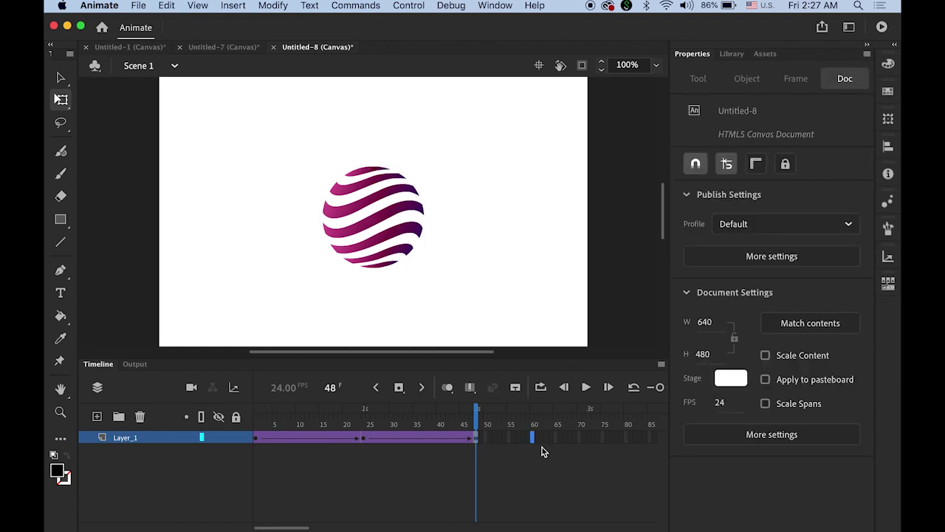
left_click(399, 387)
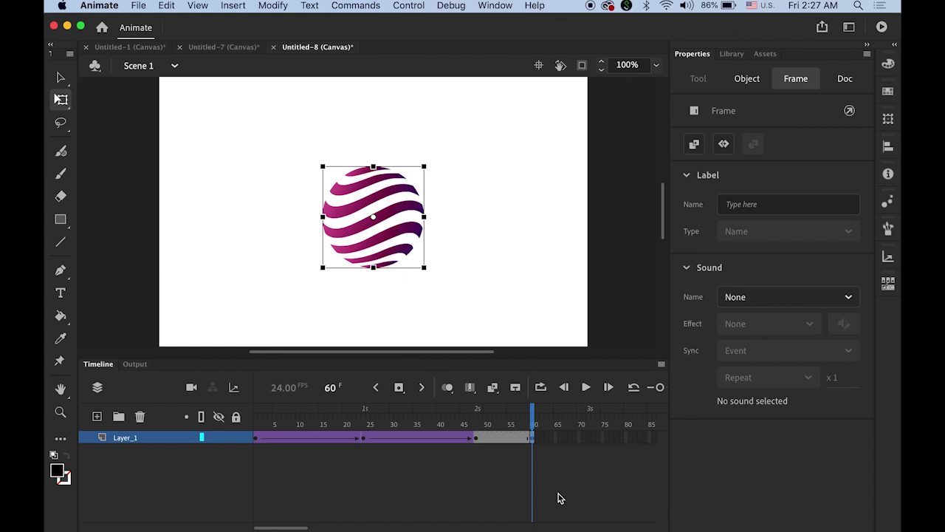
right_click(502, 441)
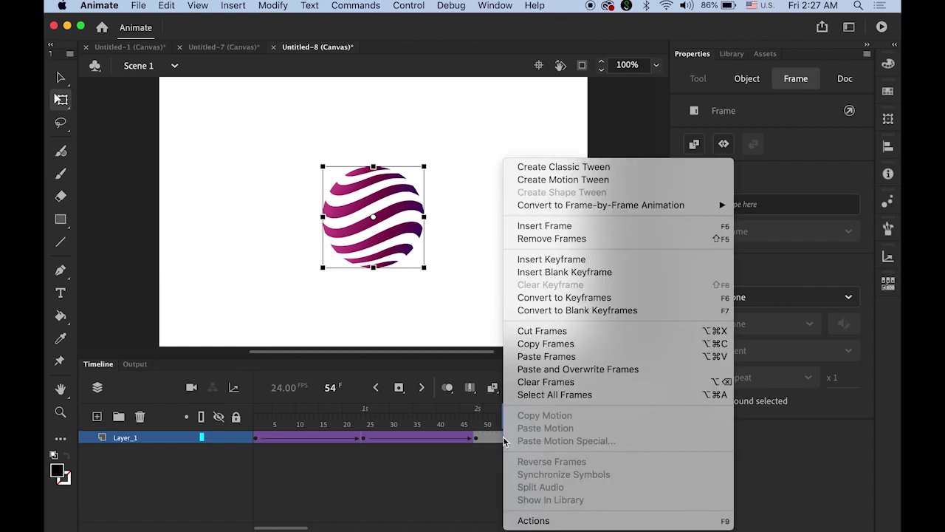
left_click(547, 168)
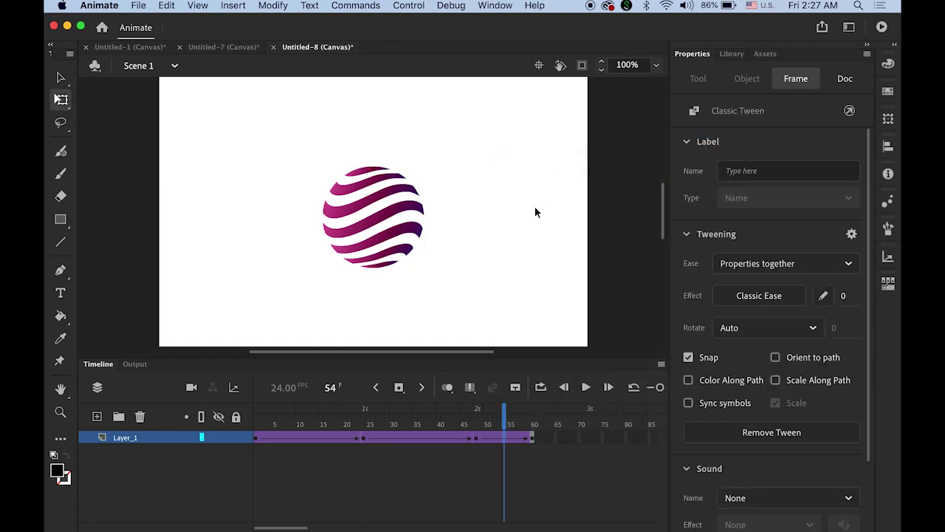
left_click(533, 439)
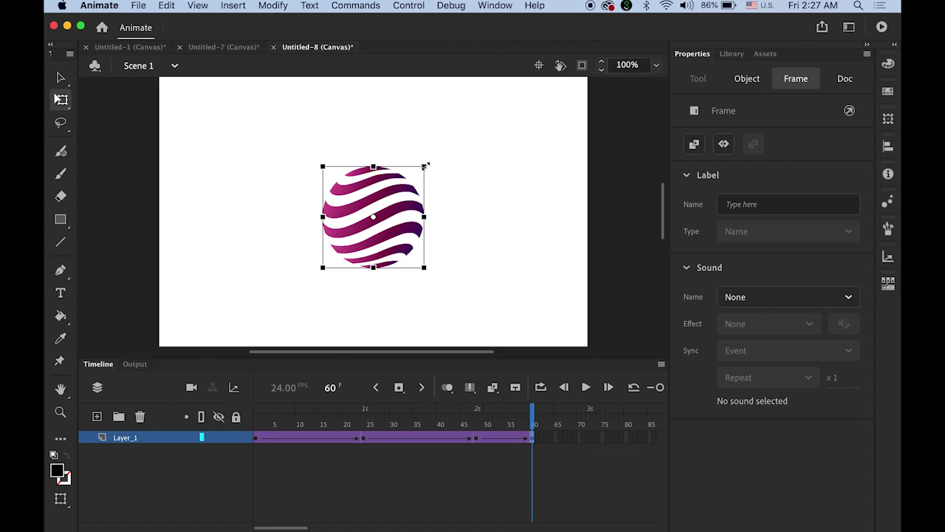
left_click_drag(425, 166, 410, 183)
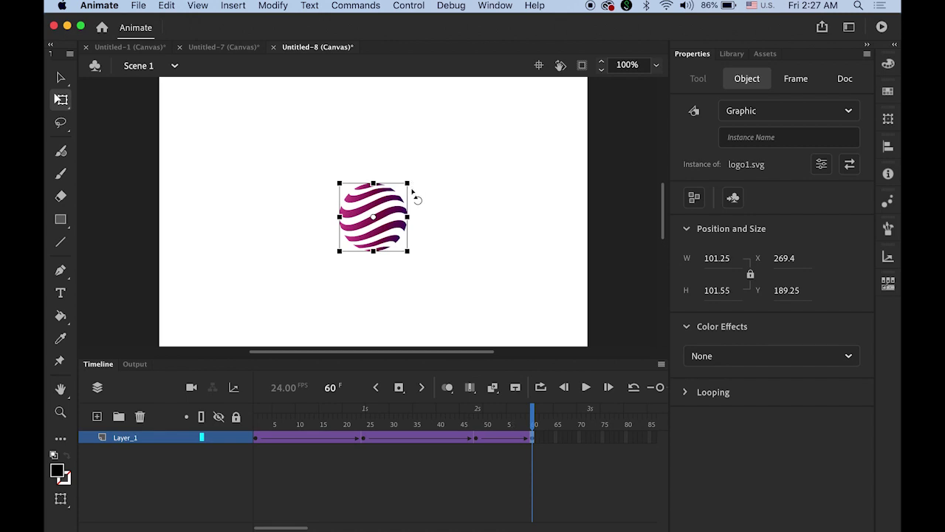
- Add a keyframe at frame 72, classic-tween frames 60–72, and enlarge the sphere to about 143 px
left_click(590, 439)
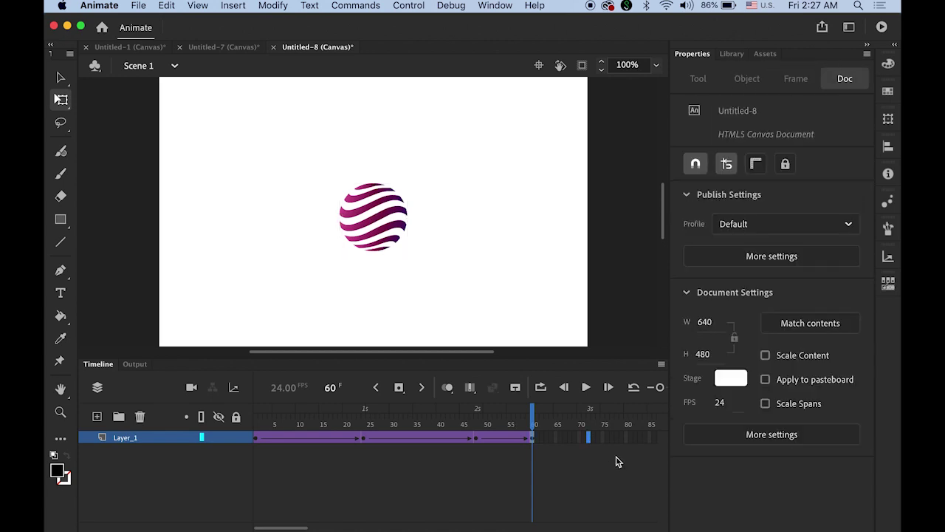
left_click(398, 391)
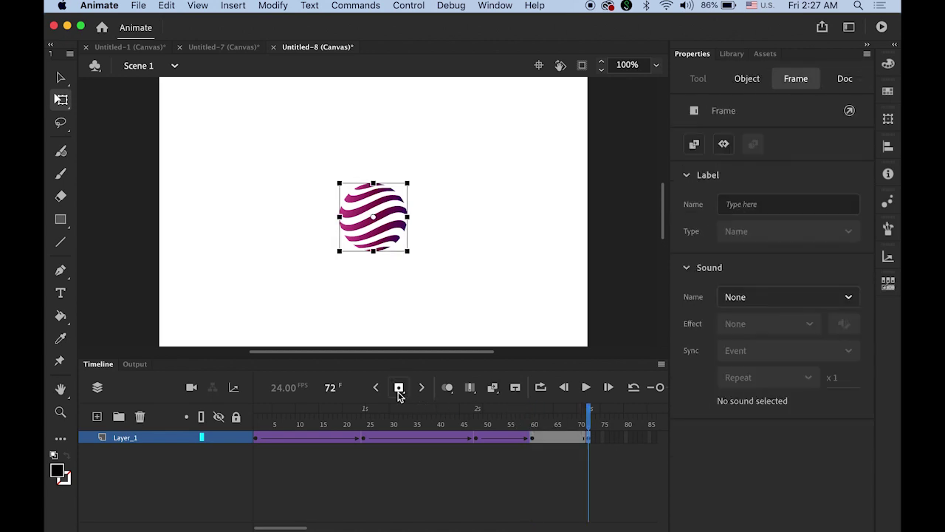
right_click(560, 441)
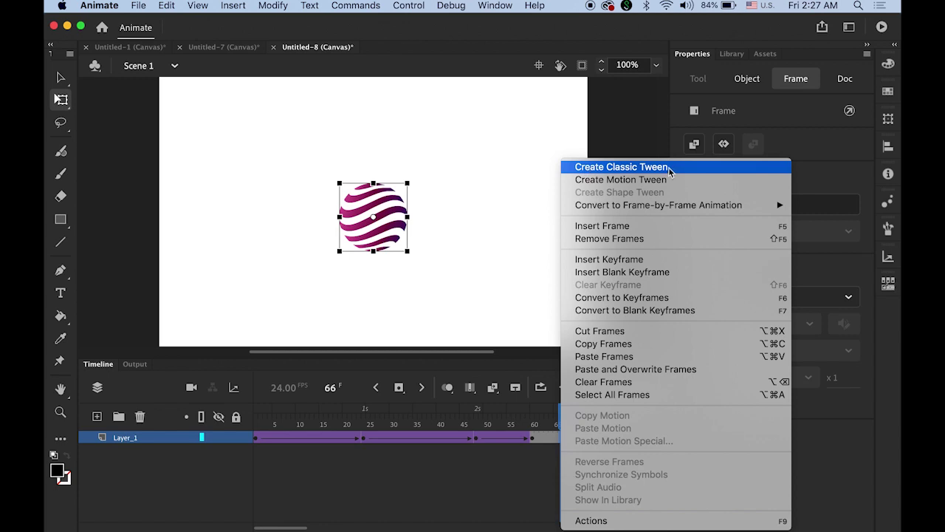
left_click(621, 166)
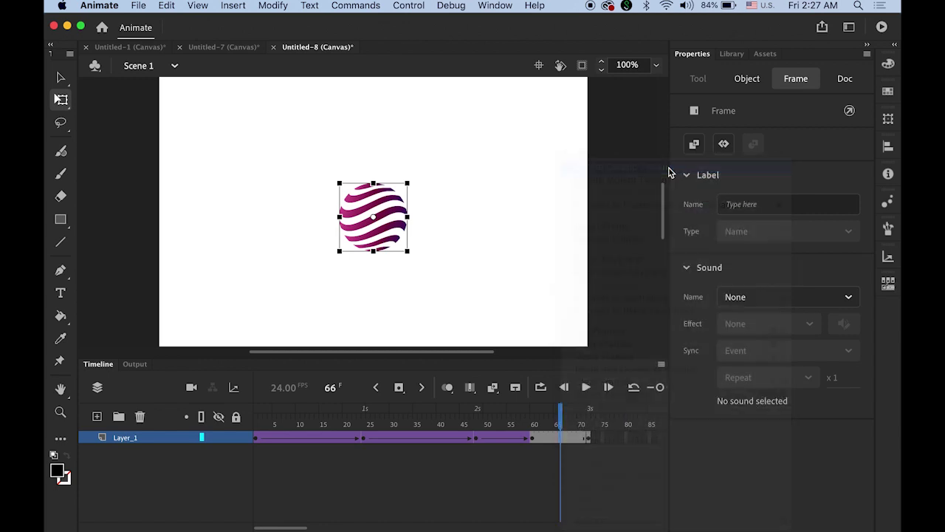
left_click(588, 438)
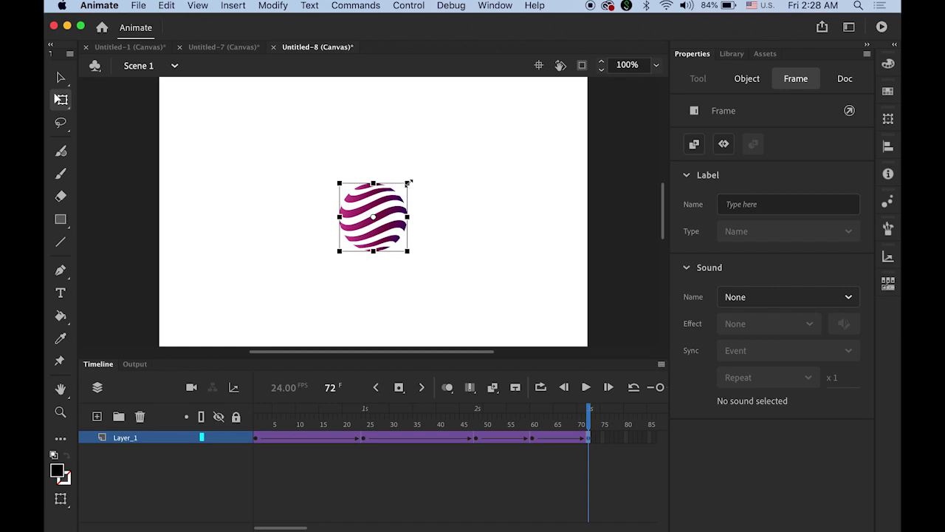
left_click_drag(409, 182, 431, 169)
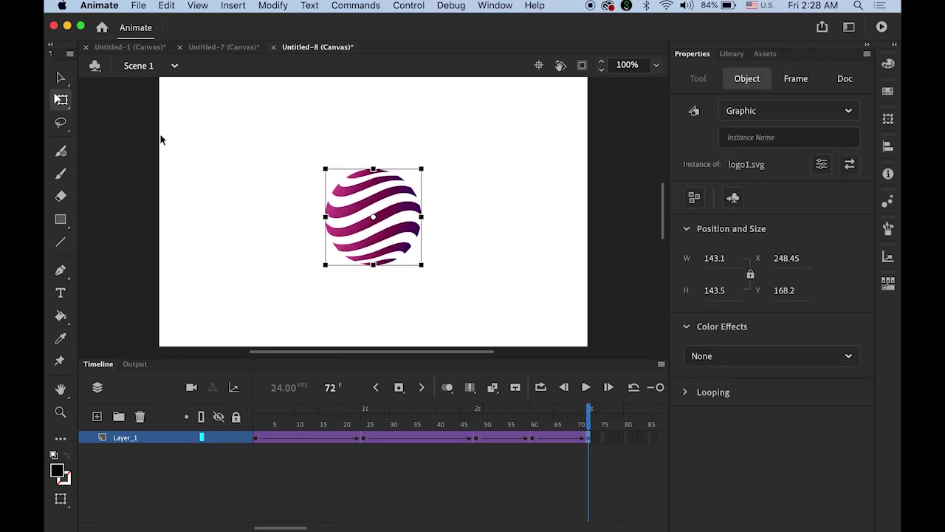
left_click(61, 77)
left_click(224, 153)
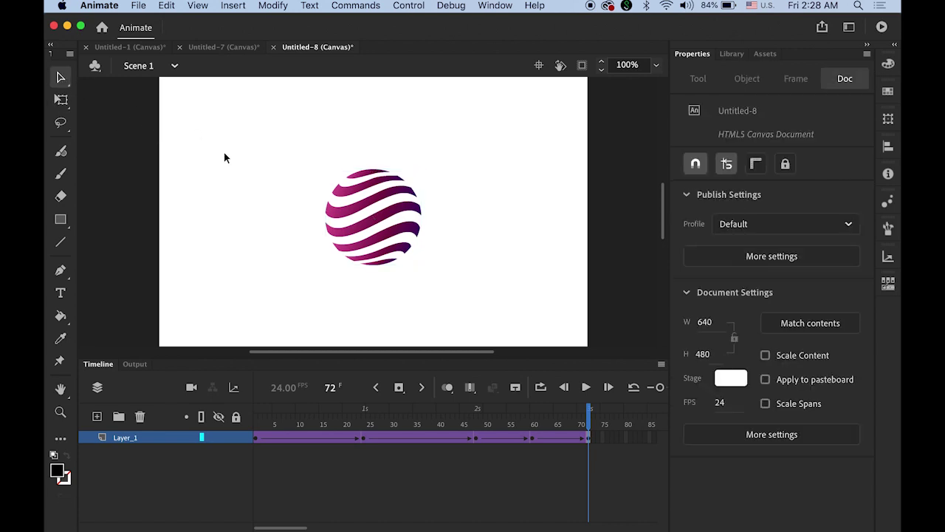
left_click(585, 388)
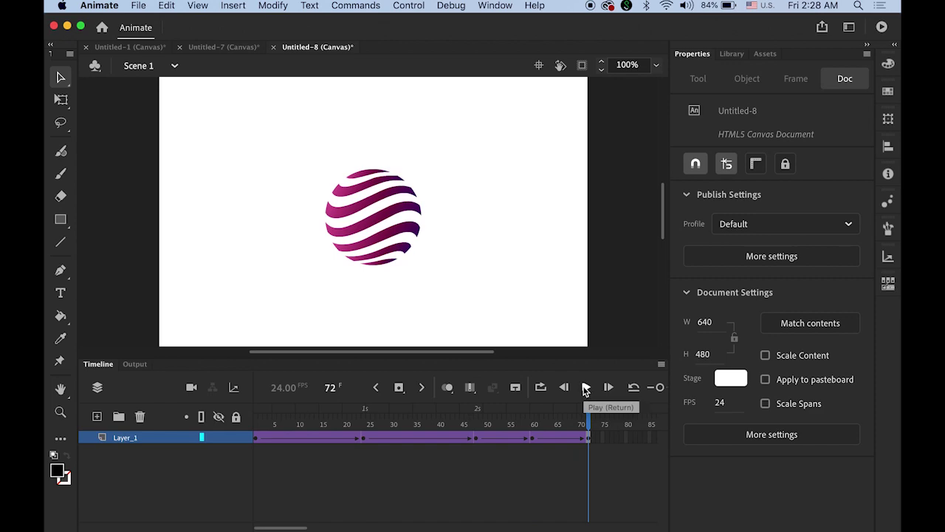
left_click(585, 387)
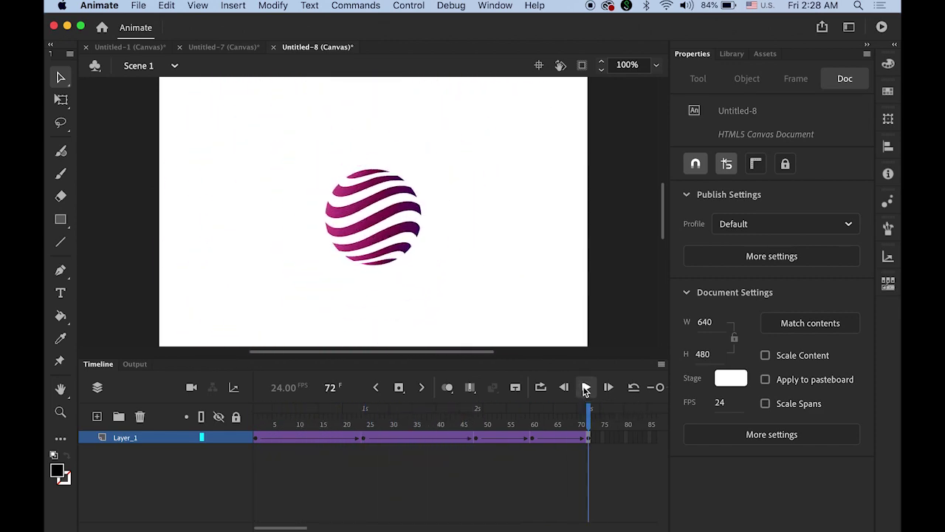
left_click(585, 387)
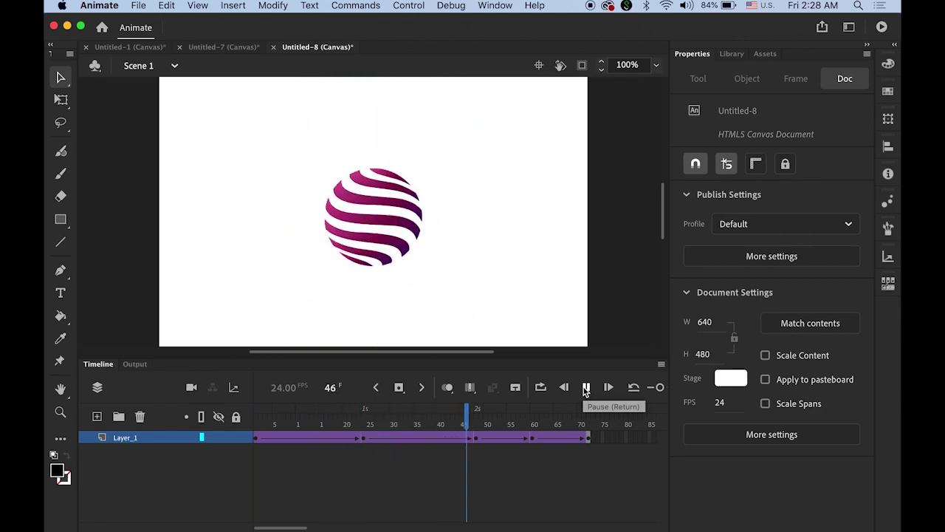
left_click(585, 387)
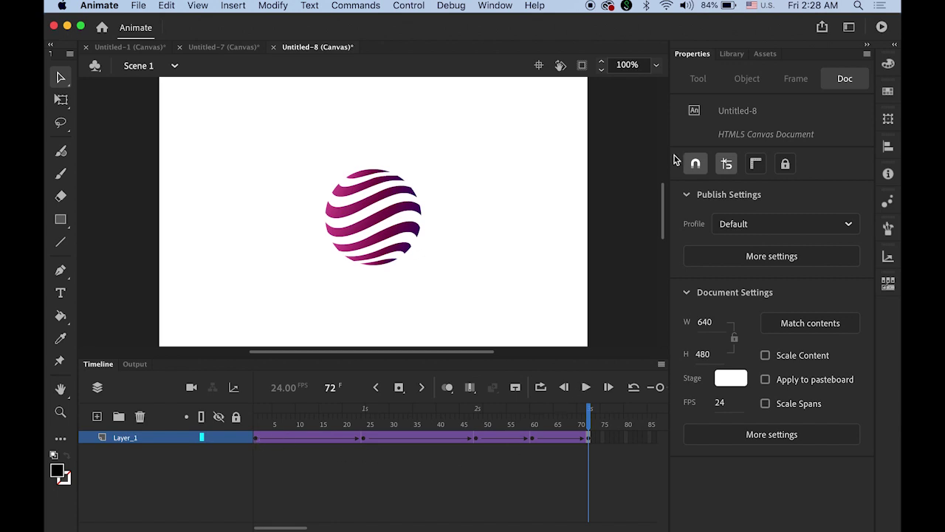
- Show the Library, select the stage logo, and preview logo2.svg, logo3.svg and logo1.svg
left_click(730, 54)
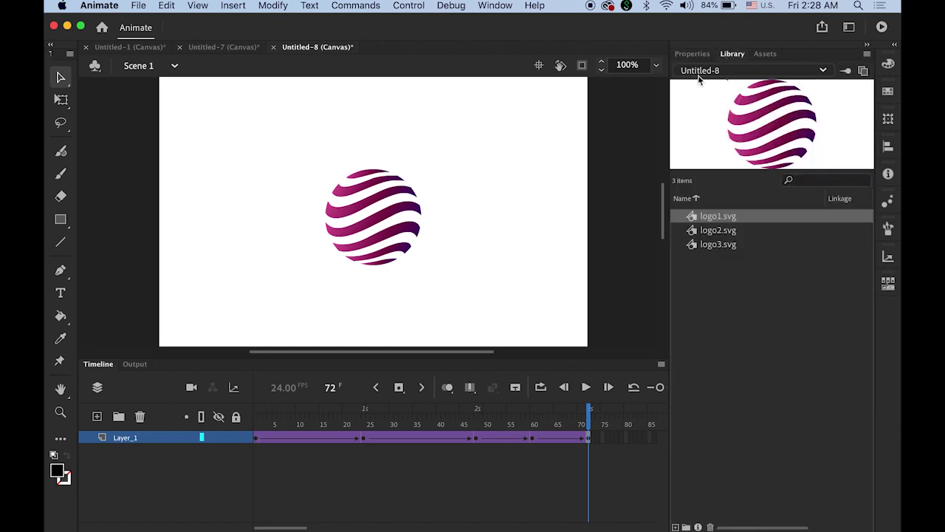
left_click(365, 228)
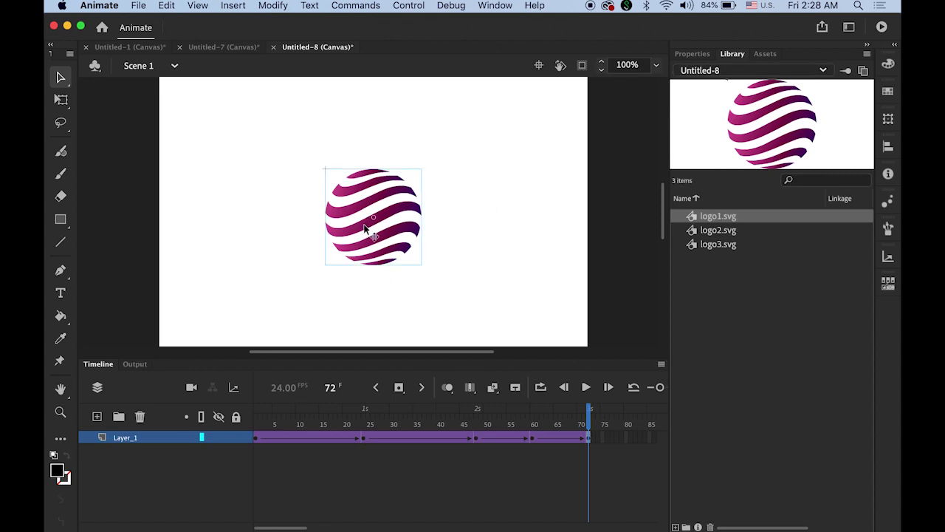
left_click(718, 231)
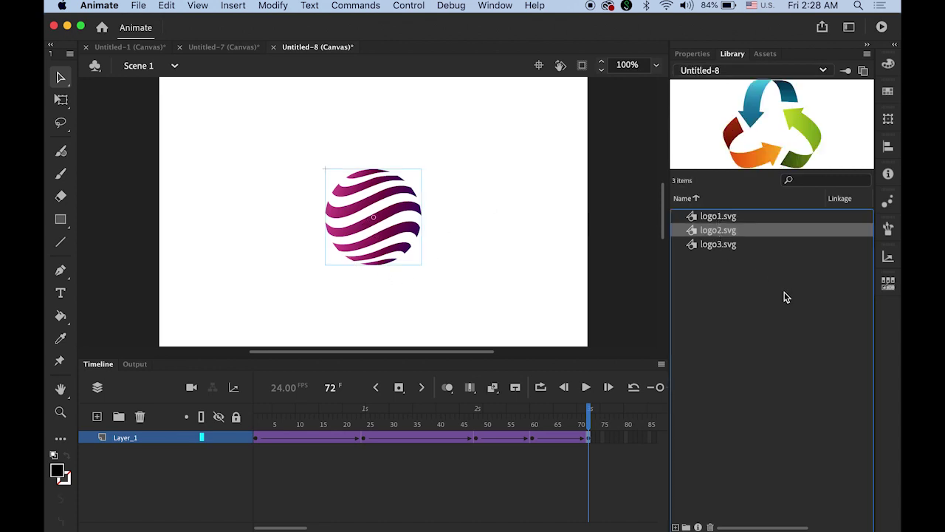
left_click(718, 245)
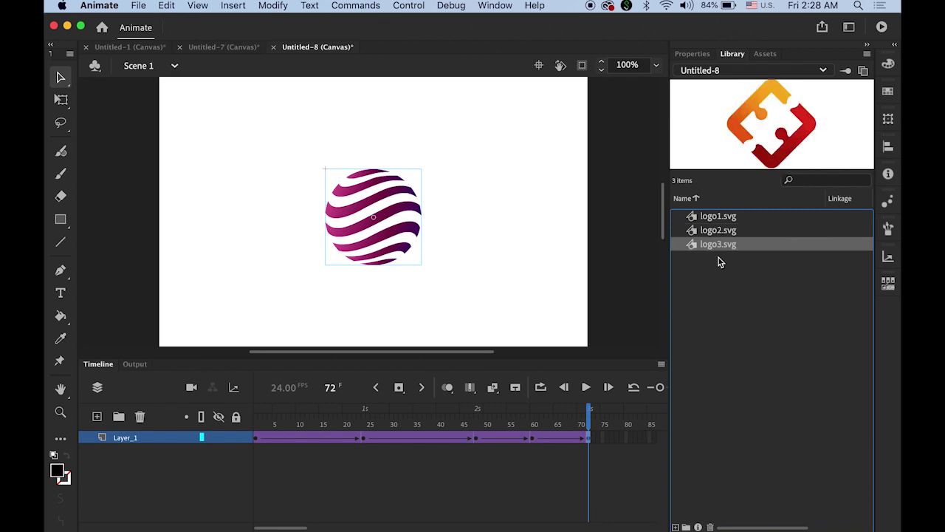
left_click(711, 217)
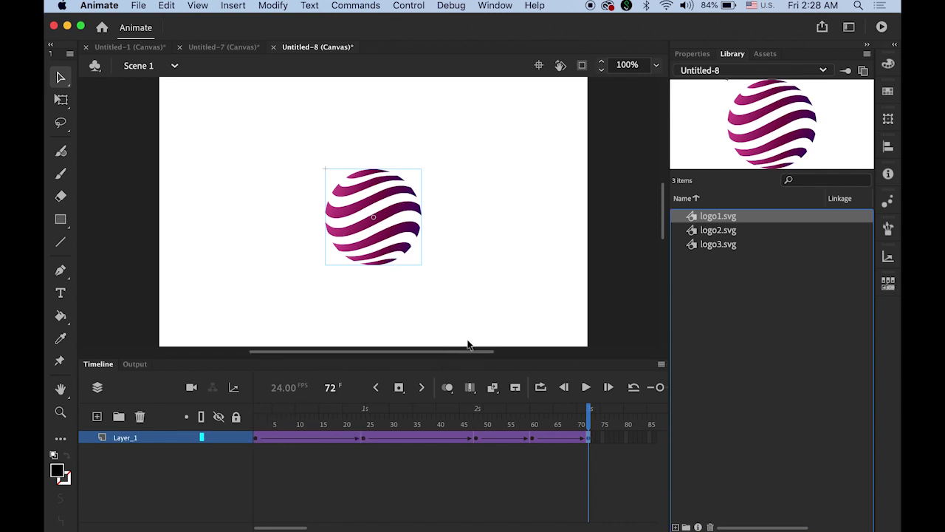
- Set the frame-1 logo instance's Alpha color effect to 0% and preview the fade-in
left_click(256, 439)
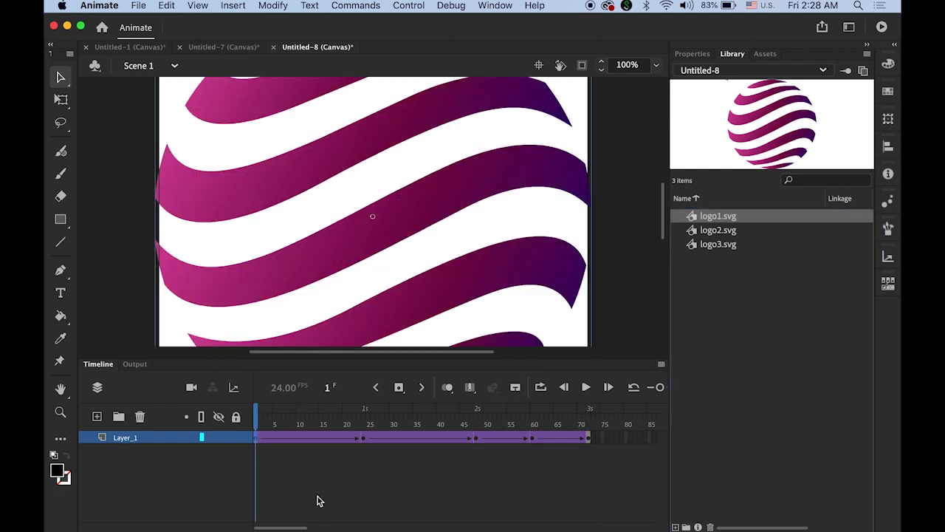
left_click(693, 57)
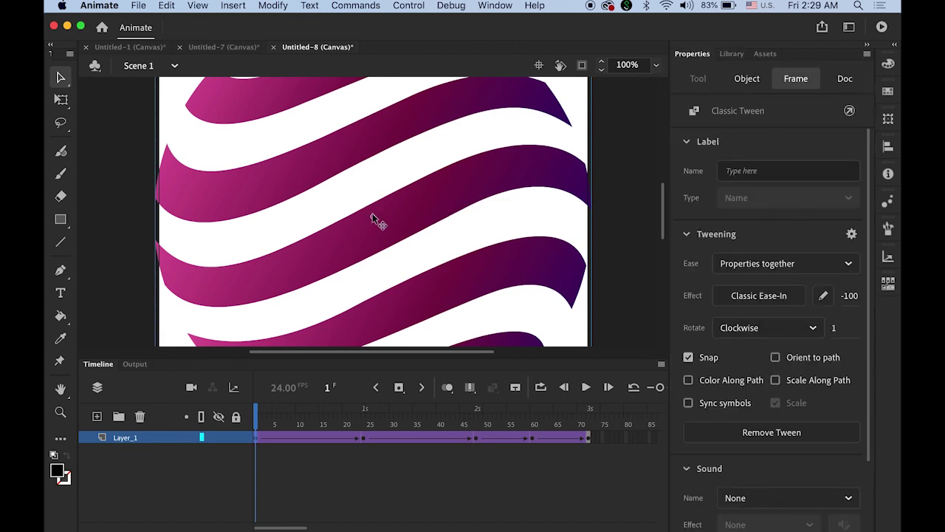
left_click(373, 221)
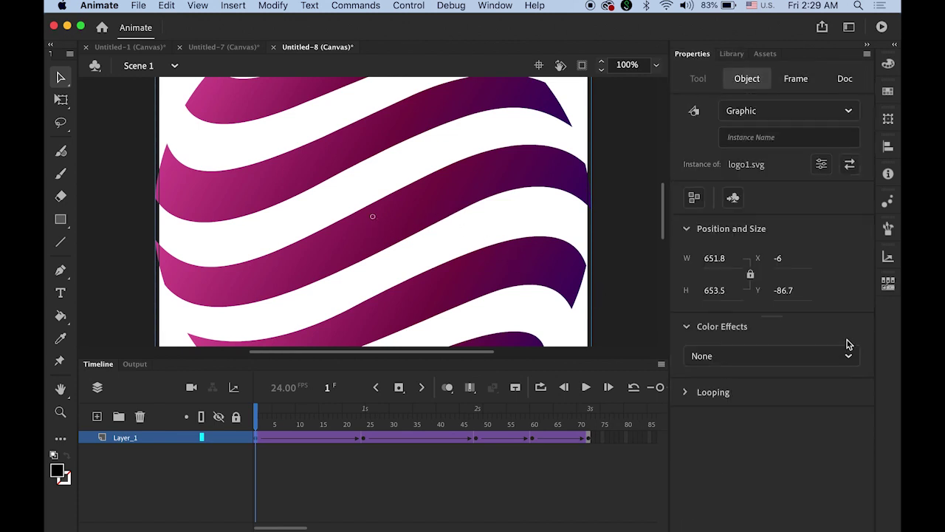
left_click(800, 359)
left_click(739, 472)
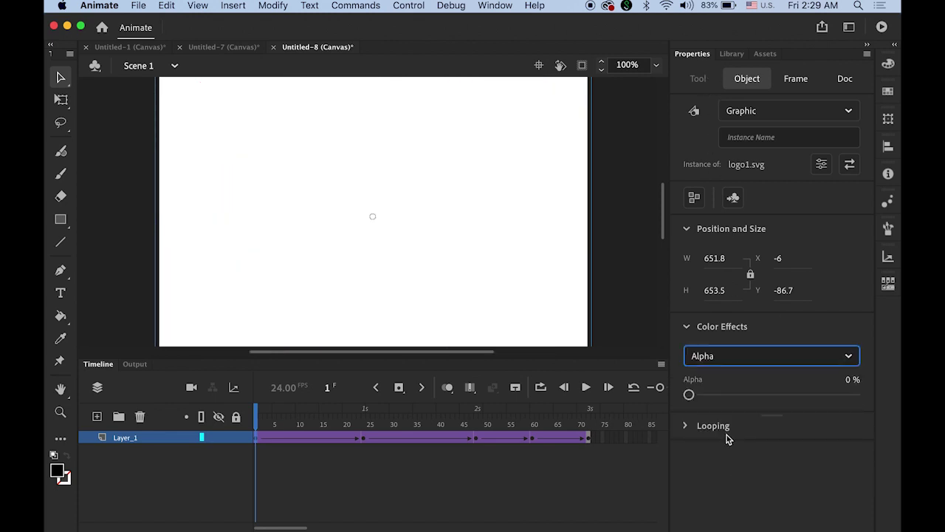
left_click(586, 388)
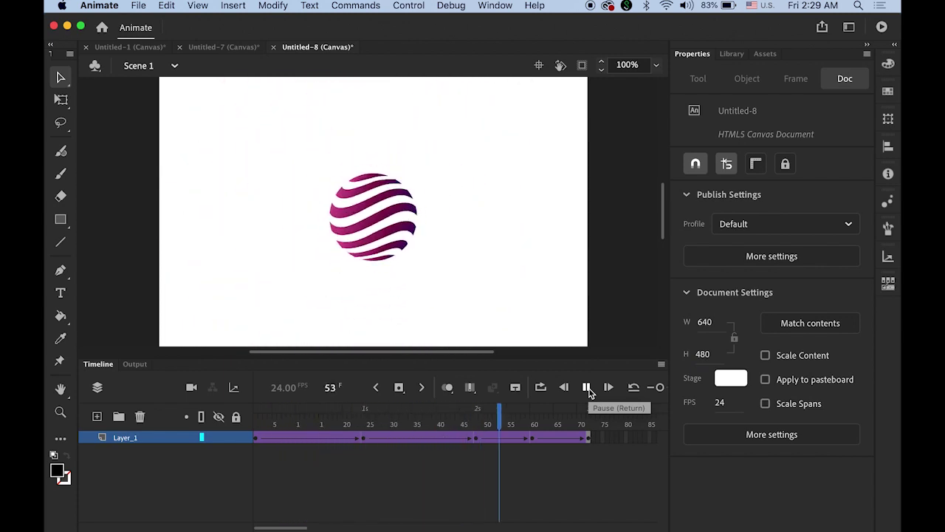
left_click(586, 388)
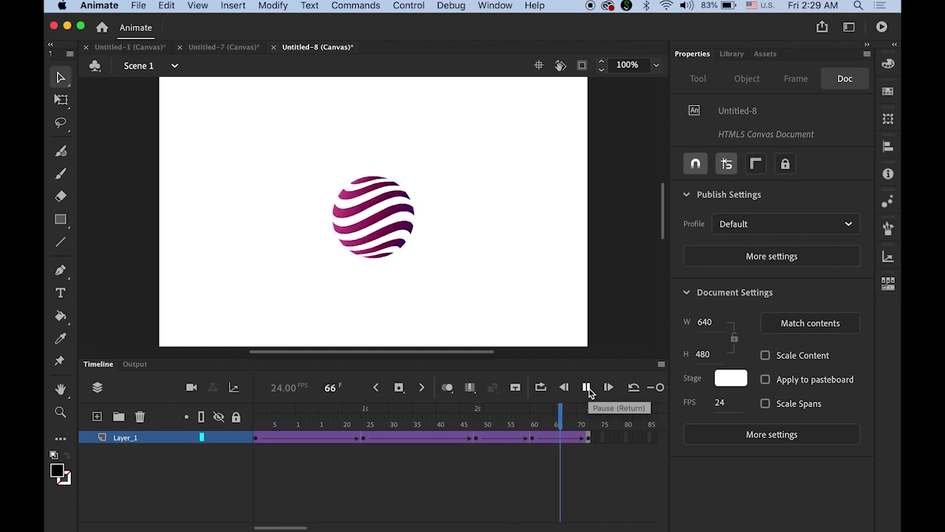
- Swap the invisible frame-1 logo instance for the logo2.svg symbol
left_click(255, 437)
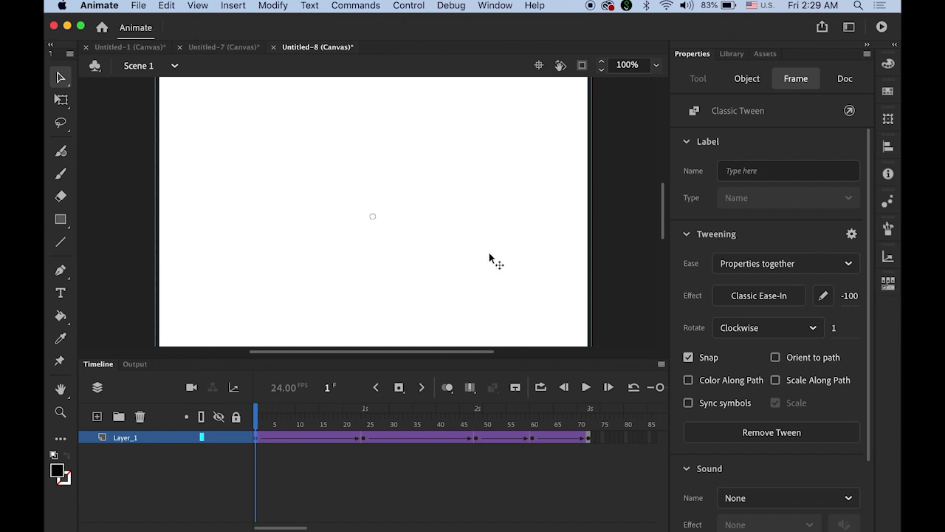
left_click(373, 219)
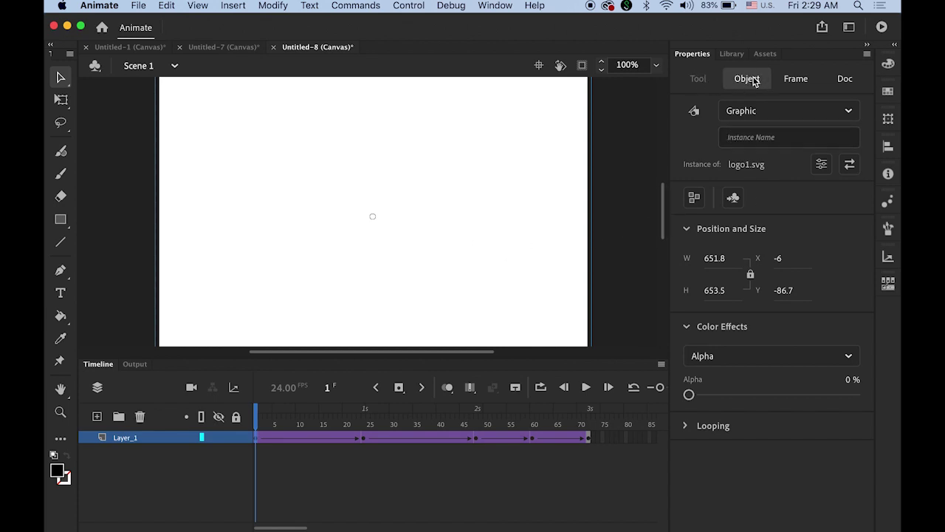
left_click(849, 168)
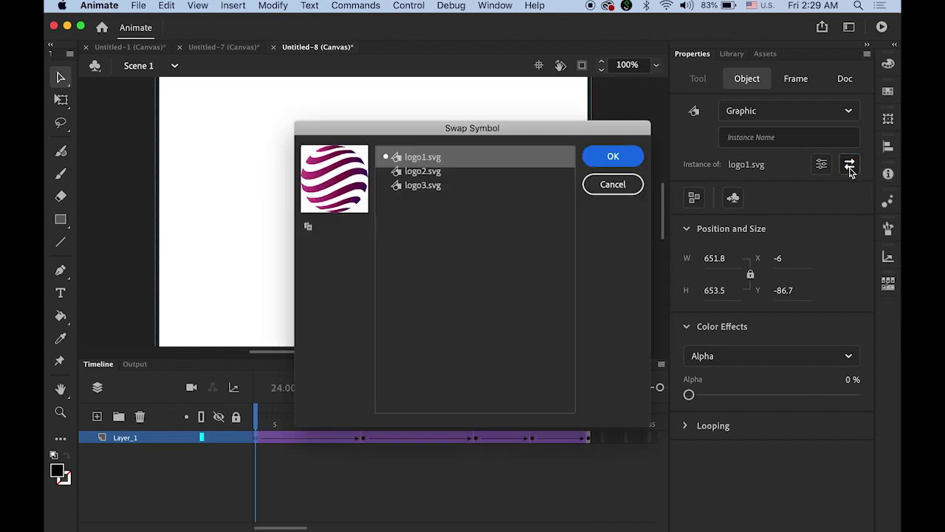
left_click(429, 172)
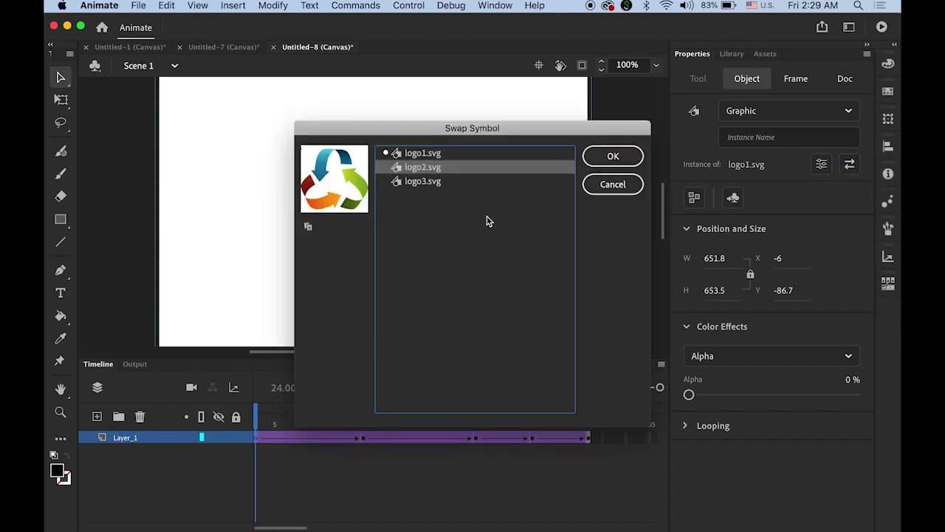
left_click(613, 155)
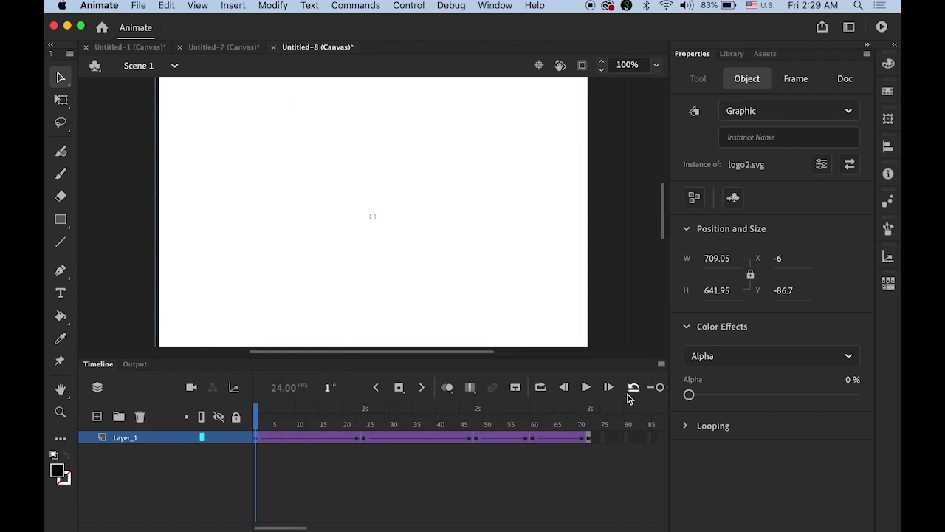
- Swap the logo instances at keyframes 24 and 48 to logo2.svg
left_click(364, 439)
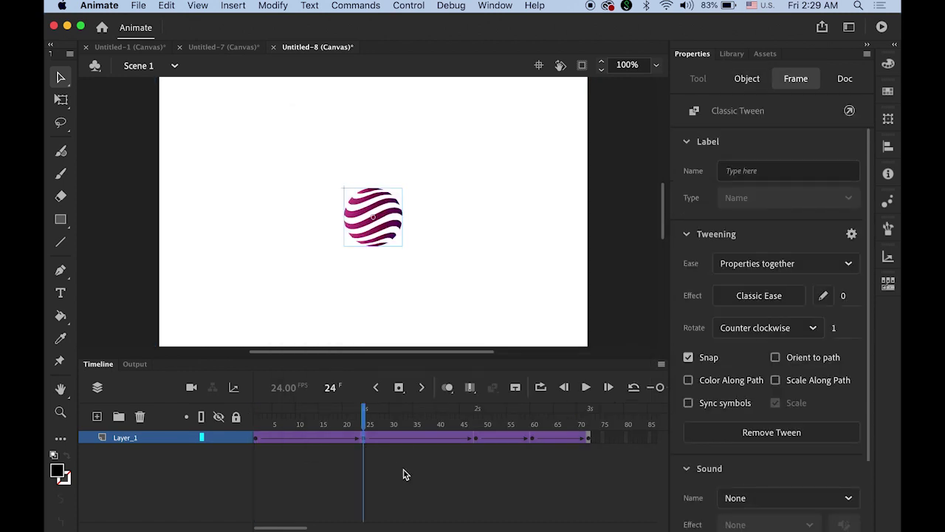
left_click(394, 226)
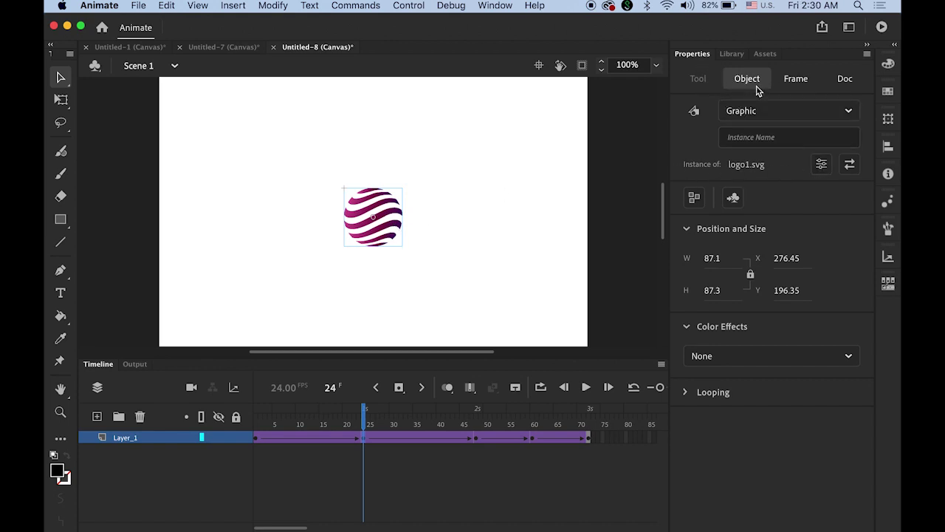
left_click(850, 167)
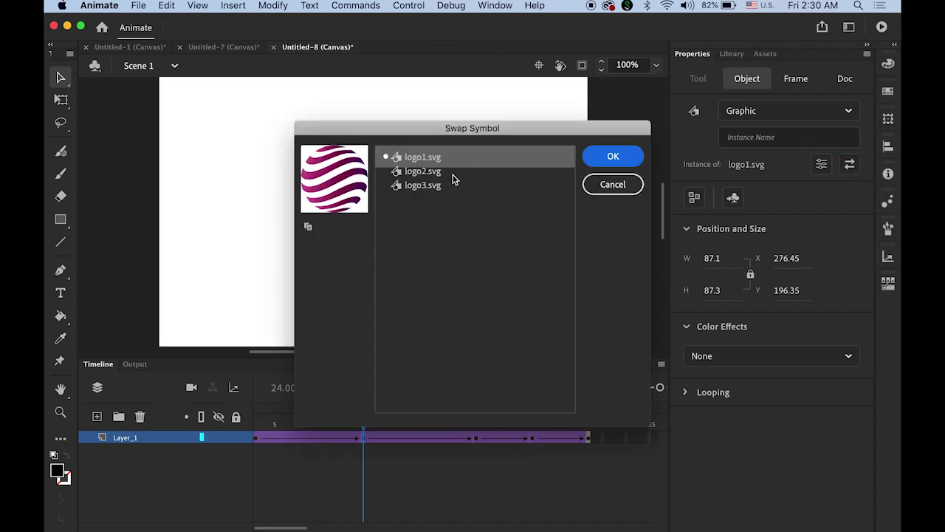
left_click(422, 185)
left_click(430, 169)
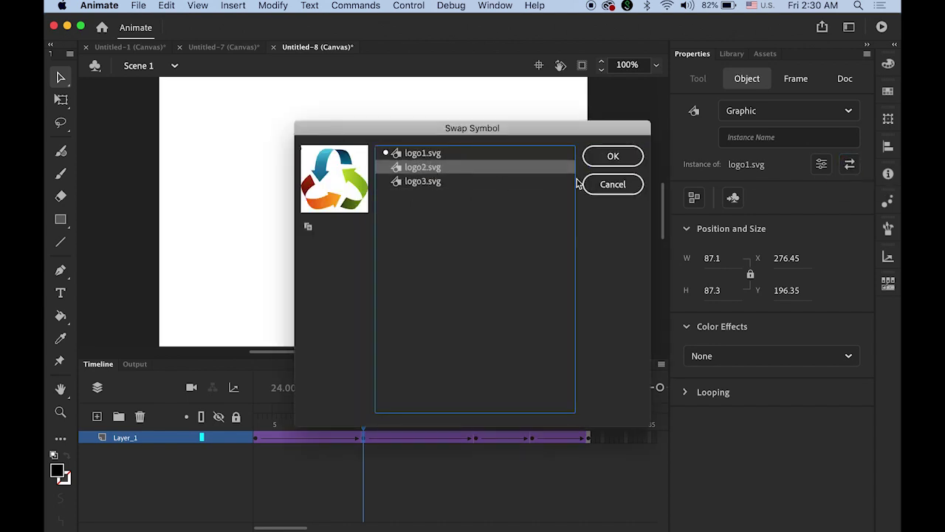
left_click(613, 159)
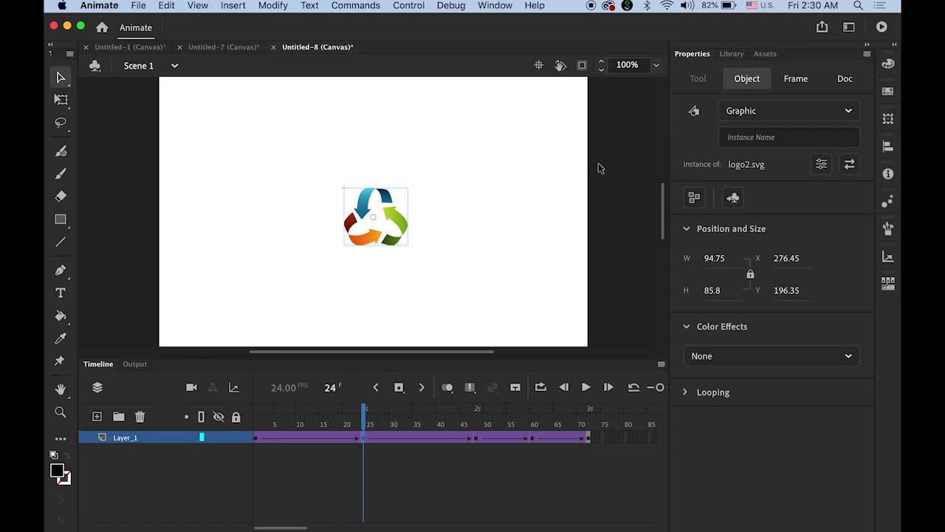
left_click(477, 438)
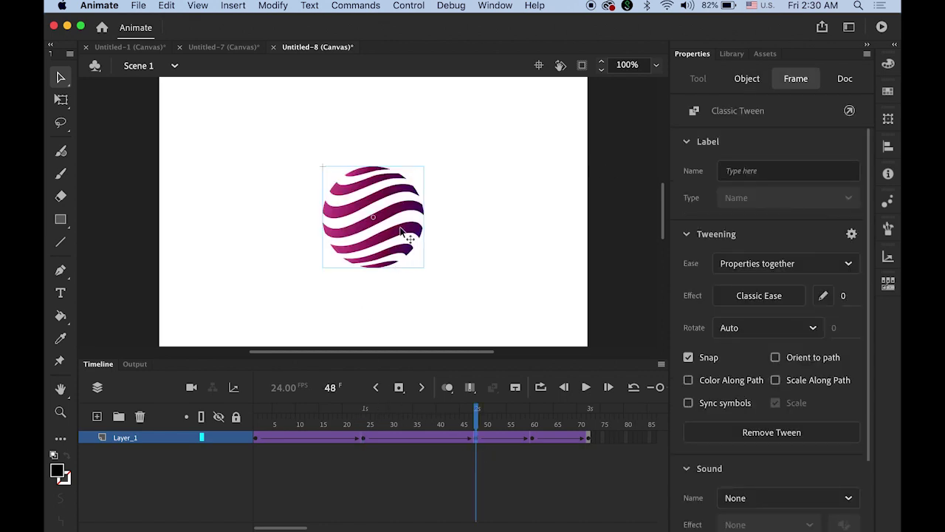
left_click(398, 233)
left_click(849, 164)
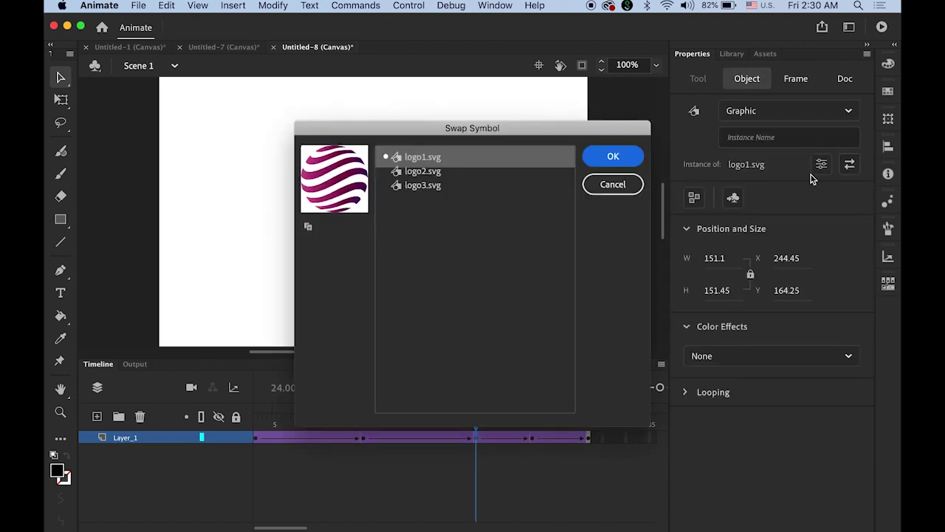
left_click(424, 172)
left_click(622, 162)
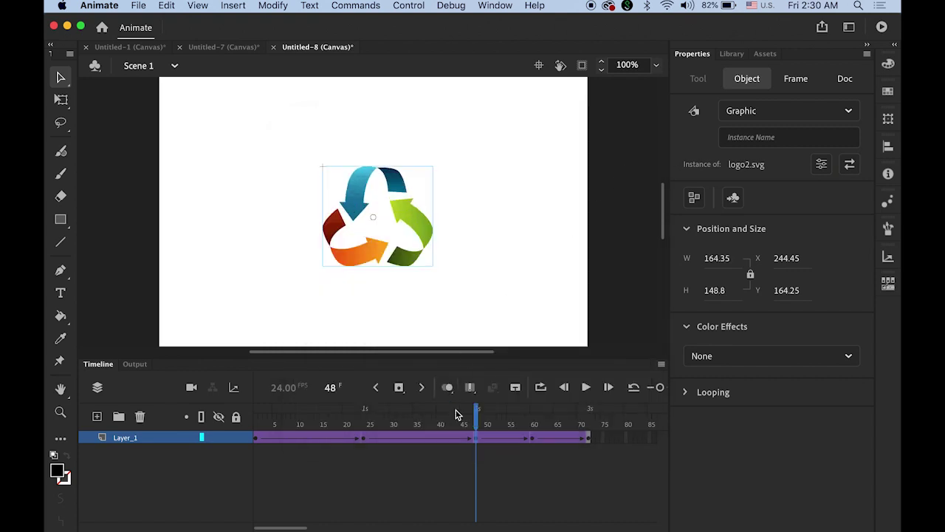
- Swap the sphere instances at keyframes 60 and 72 to logo2.svg as well
left_click(534, 439)
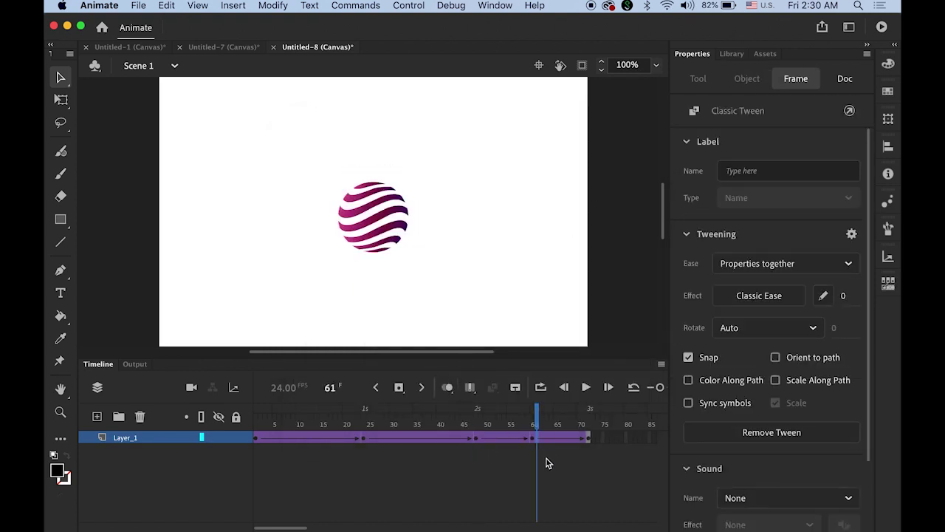
left_click(533, 439)
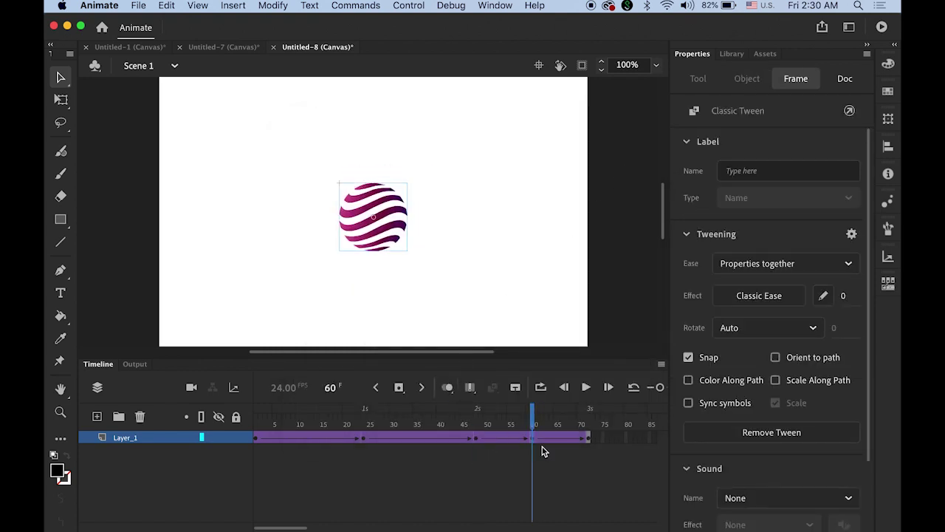
left_click(391, 233)
left_click(849, 164)
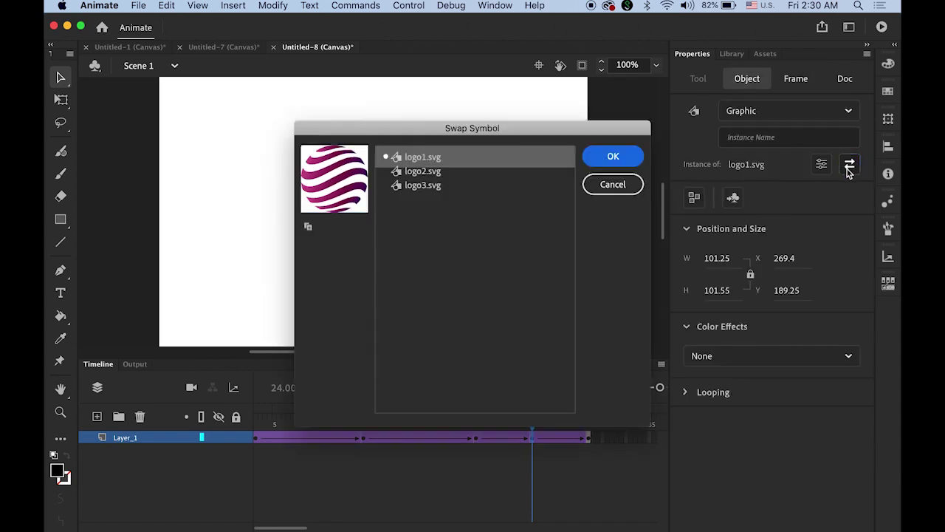
left_click(418, 168)
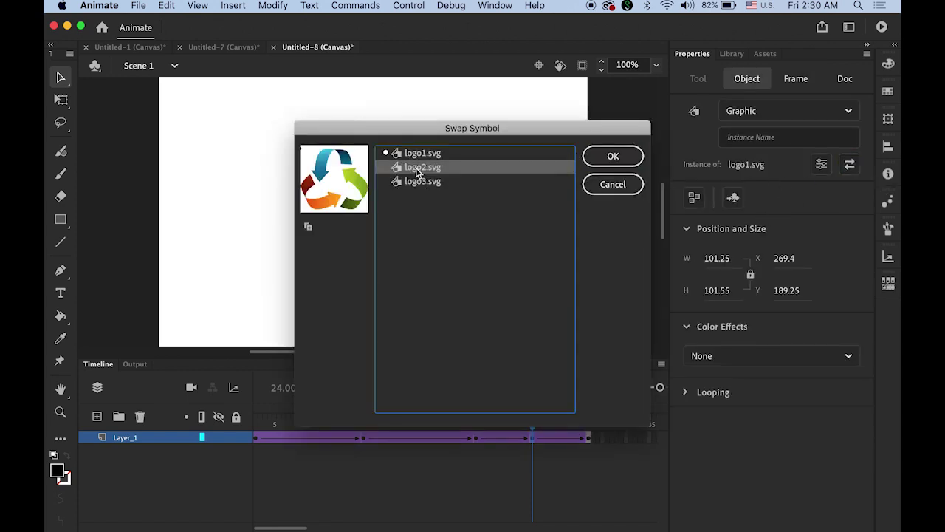
left_click(612, 157)
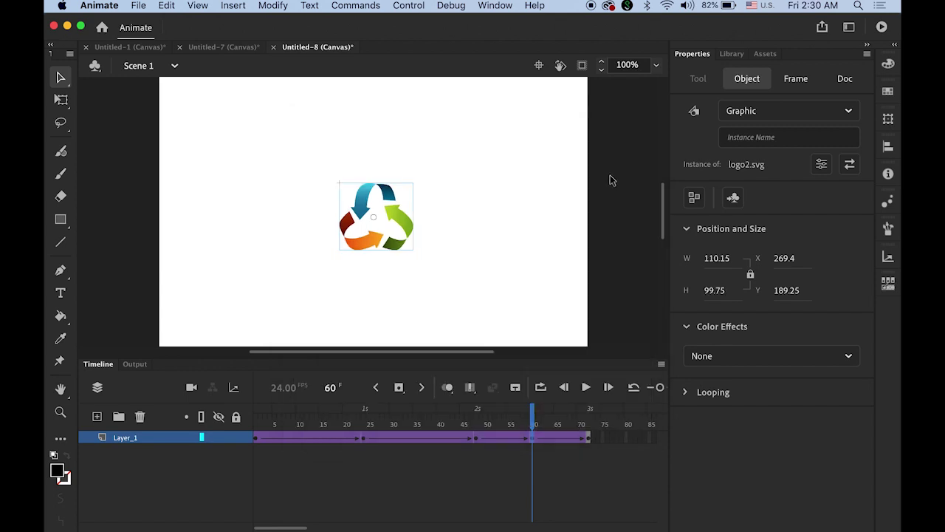
left_click(589, 437)
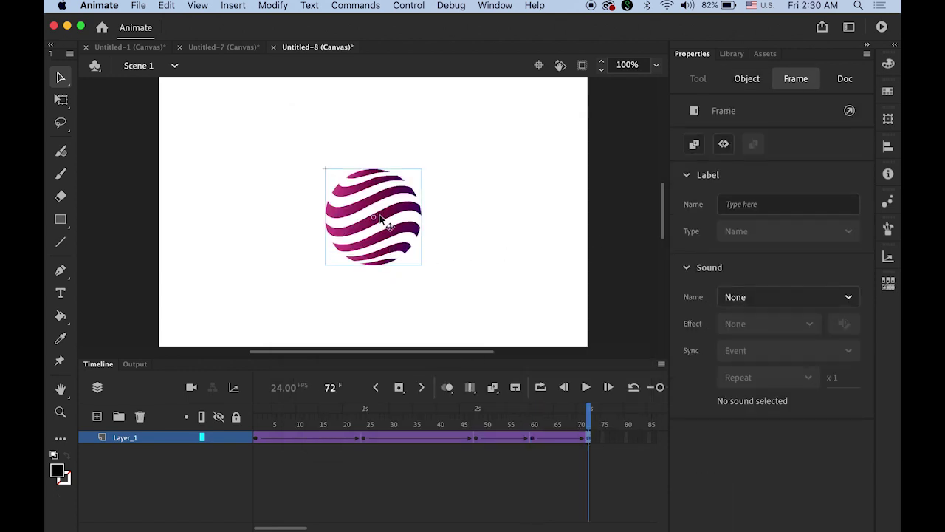
left_click(379, 213)
left_click(849, 164)
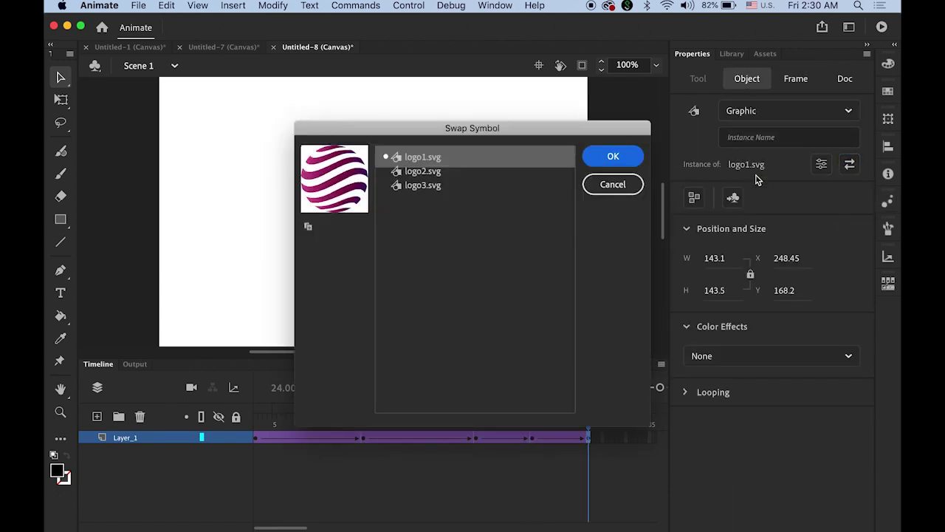
left_click(436, 183)
left_click(428, 168)
left_click(610, 157)
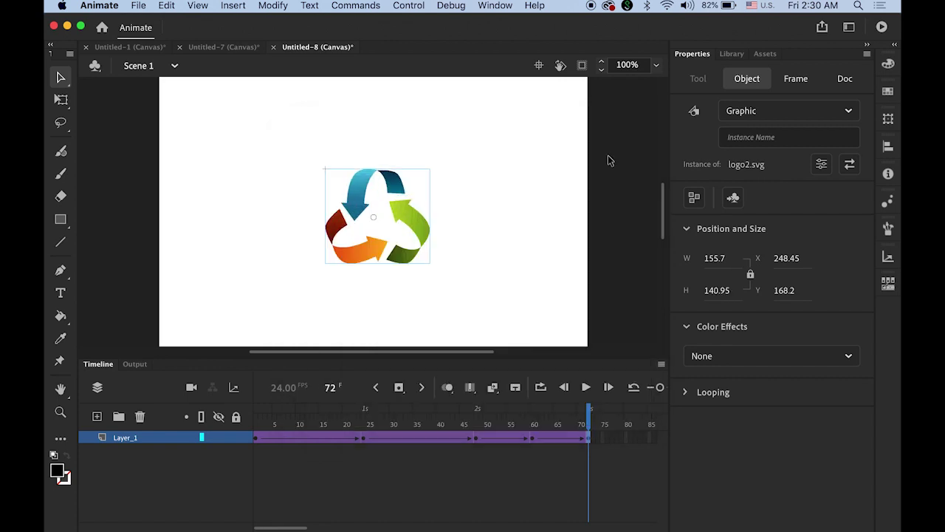
left_click(586, 387)
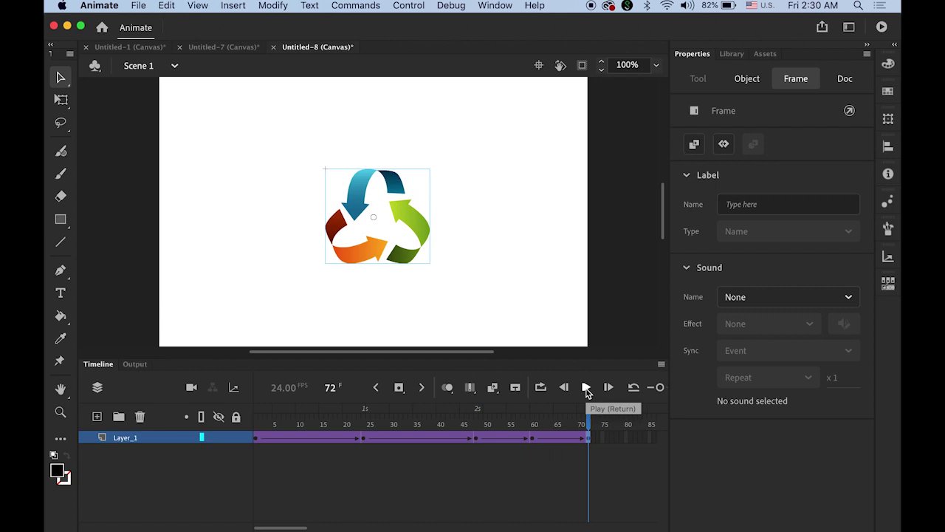
left_click(587, 388)
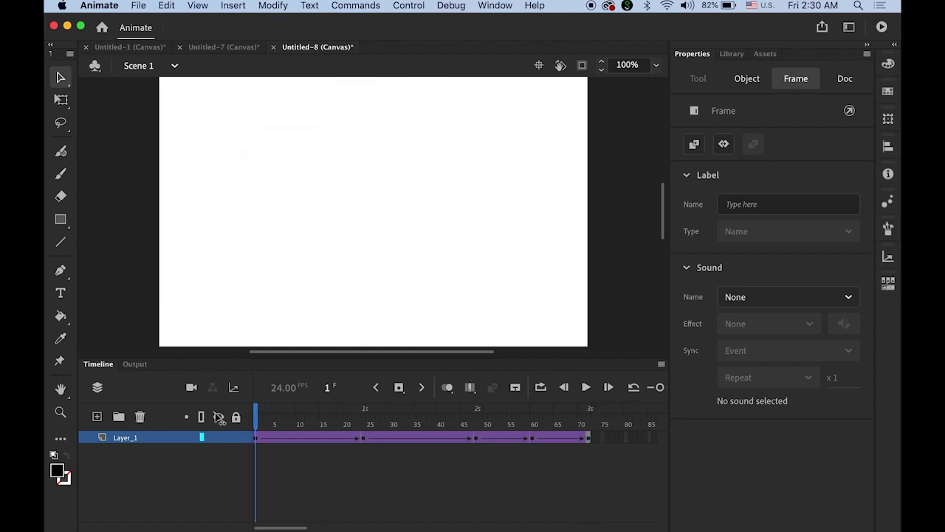
- Swap the logo instances at keyframes 1 and 24 to logo3.svg
left_click(308, 456)
left_click(257, 440)
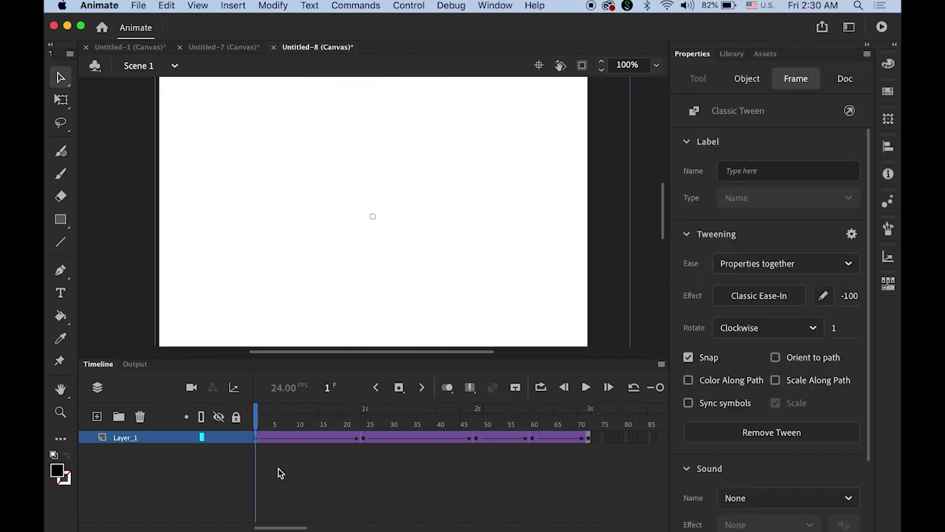
left_click(373, 220)
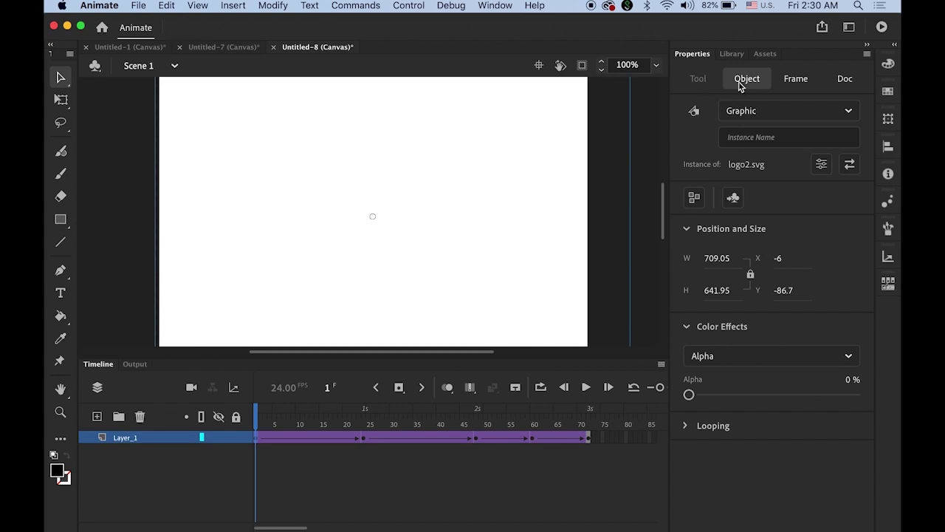
left_click(849, 167)
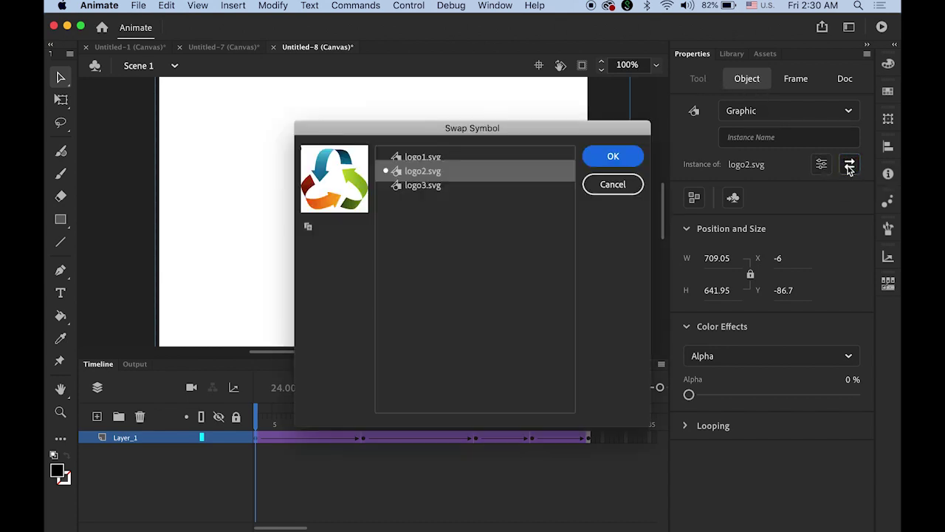
left_click(415, 192)
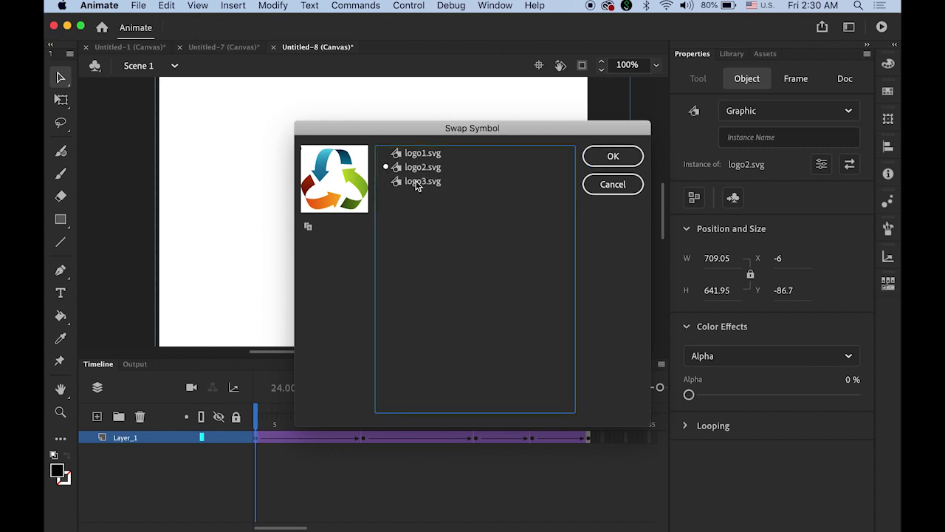
left_click(417, 182)
left_click(628, 156)
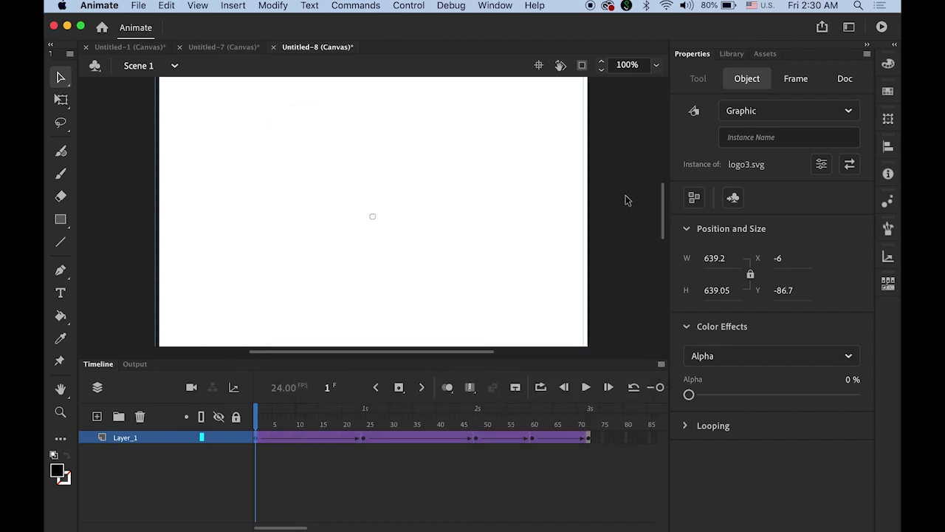
left_click(364, 439)
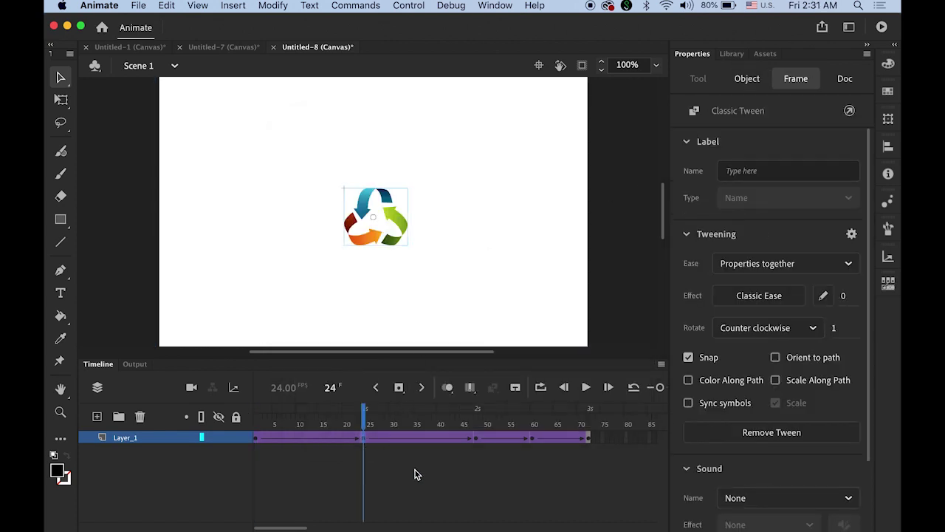
left_click(399, 226)
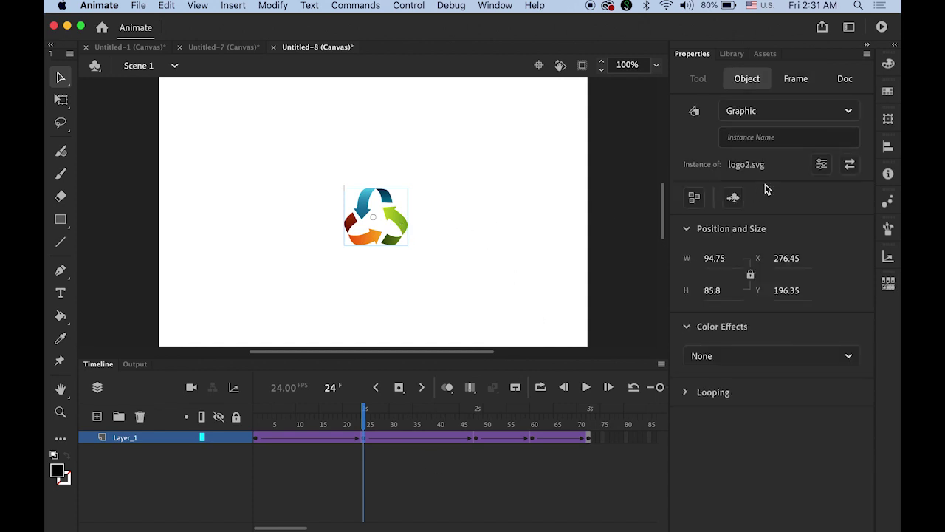
left_click(849, 165)
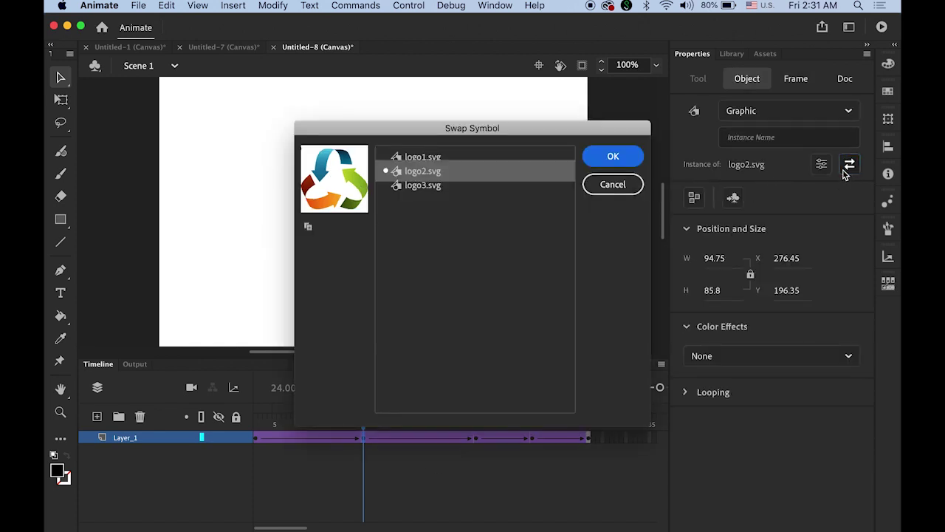
left_click(432, 185)
left_click(606, 158)
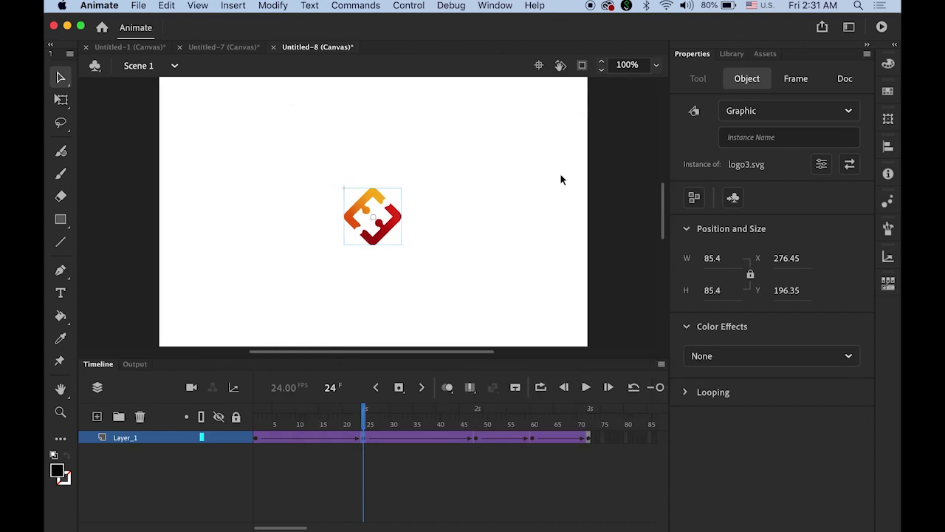
- Swap the logo instances at keyframes 48 and 60 to logo3.svg
left_click(475, 440)
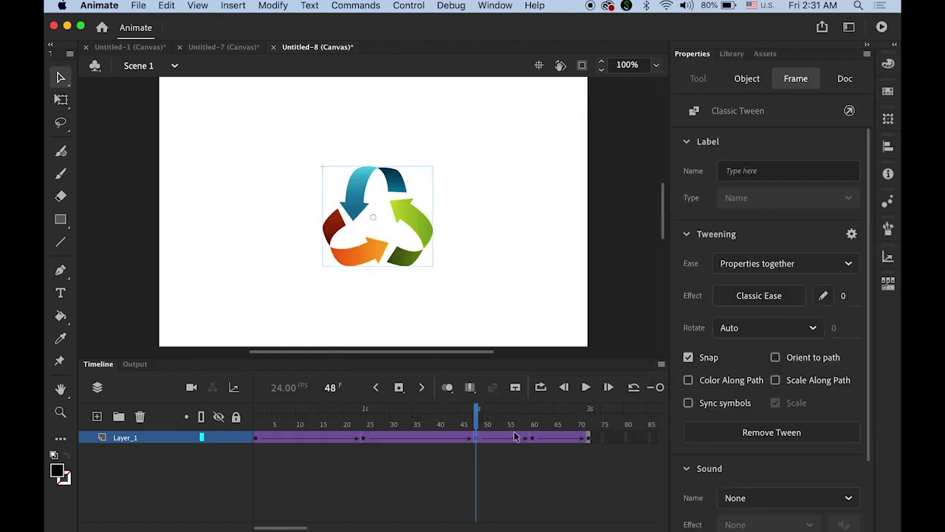
left_click(426, 234)
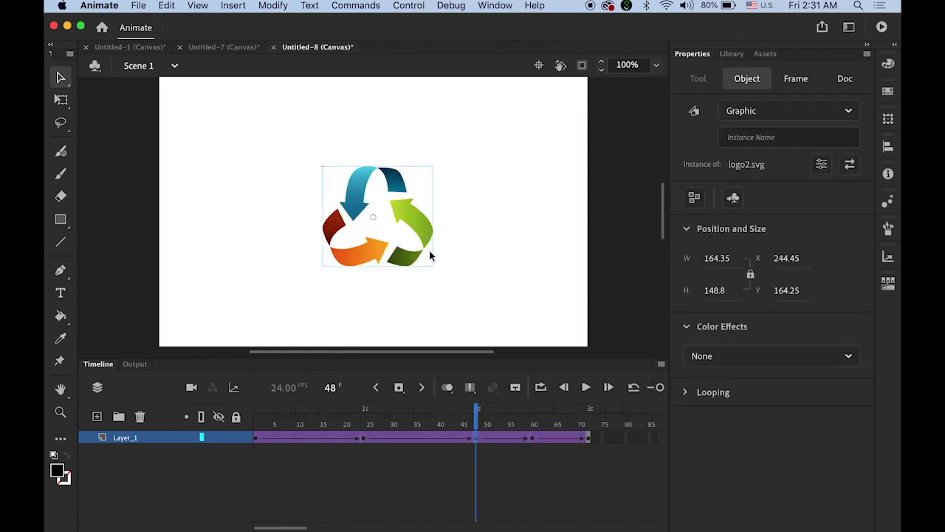
left_click(850, 165)
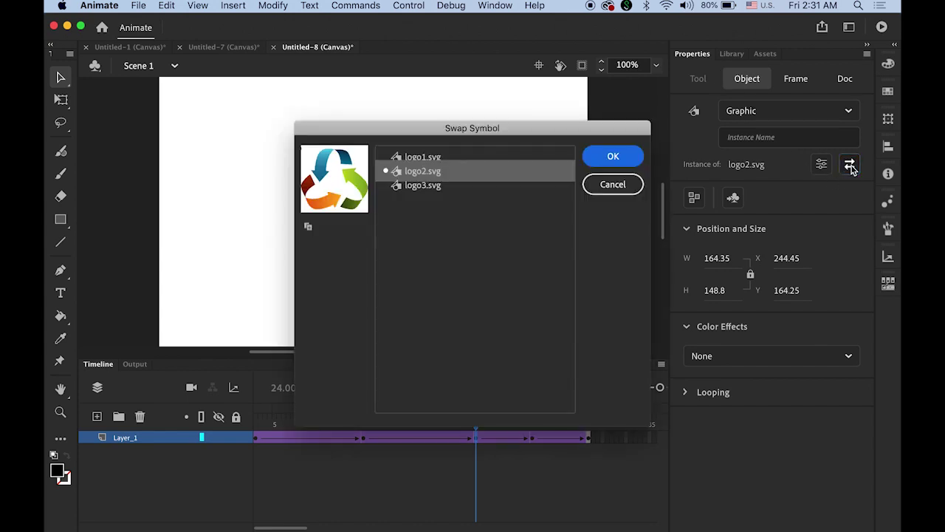
left_click(443, 186)
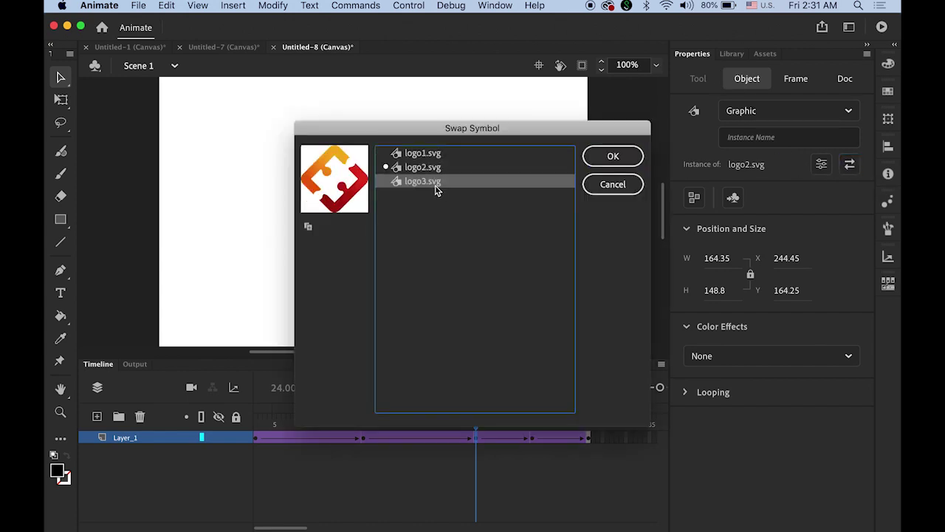
left_click(607, 157)
left_click(533, 438)
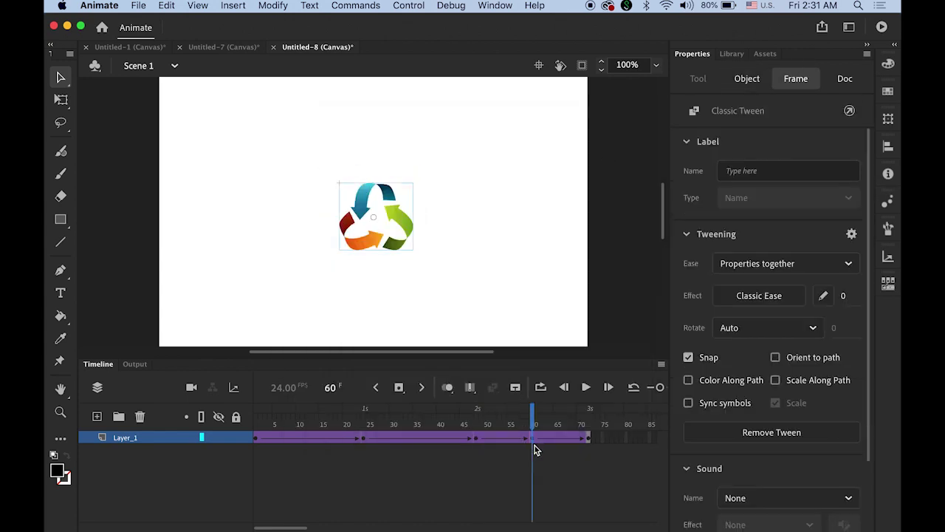
left_click(394, 208)
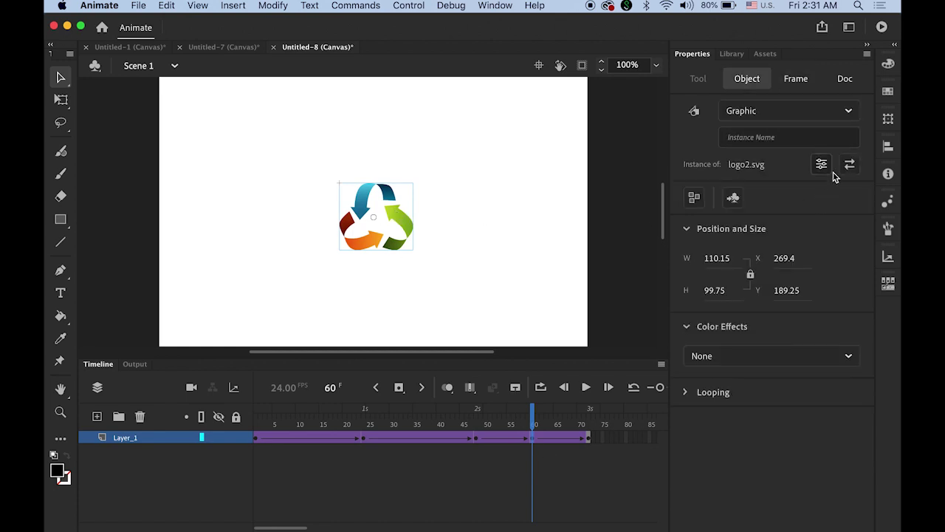
left_click(850, 165)
left_click(417, 185)
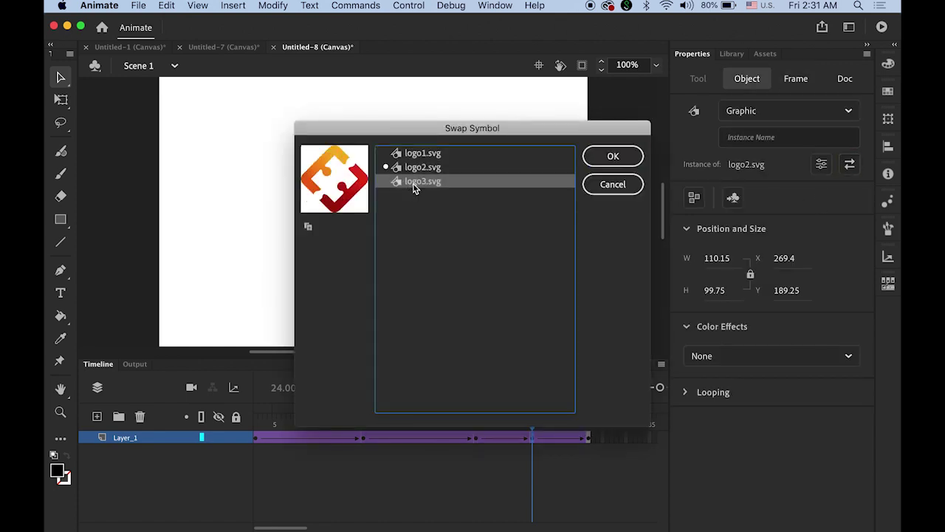
left_click(613, 157)
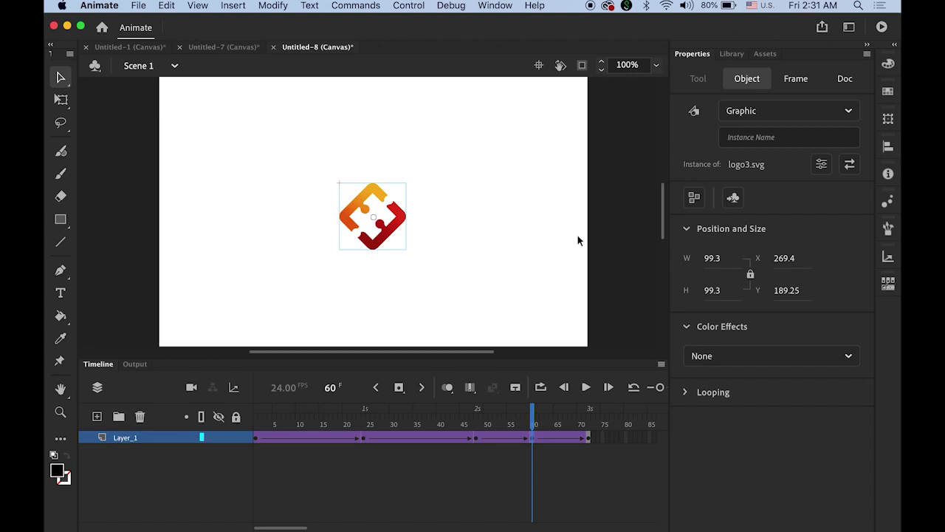
- Swap the frame-72 instance to logo3.svg and play the animation to preview it
left_click(588, 437)
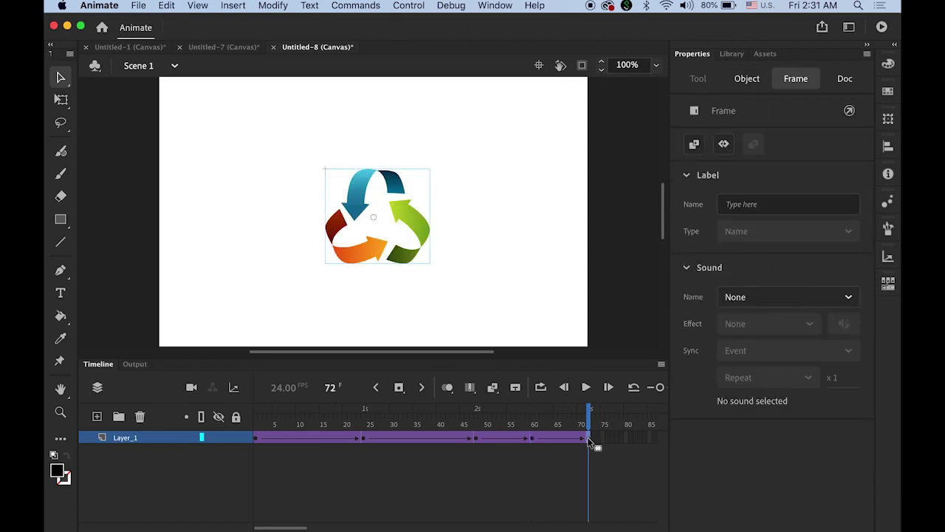
left_click(416, 227)
left_click(849, 165)
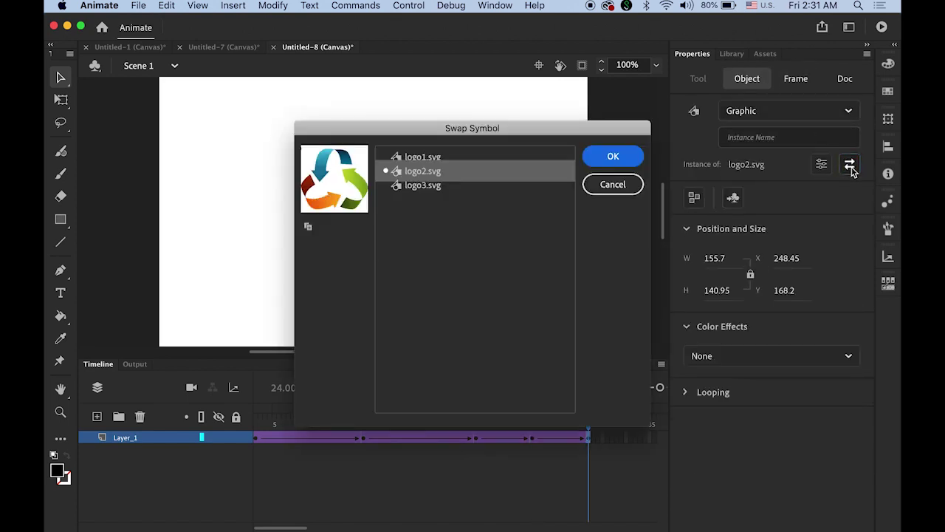
left_click(428, 185)
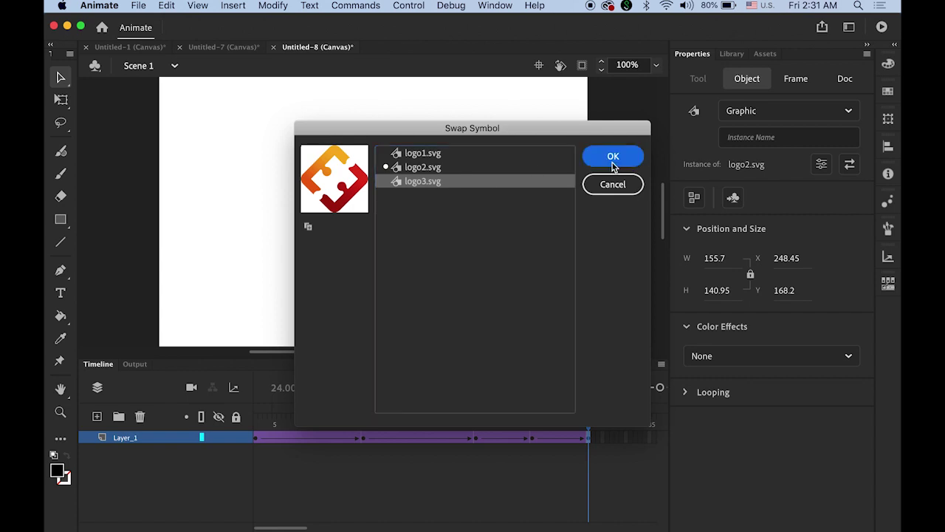
left_click(613, 164)
left_click(587, 387)
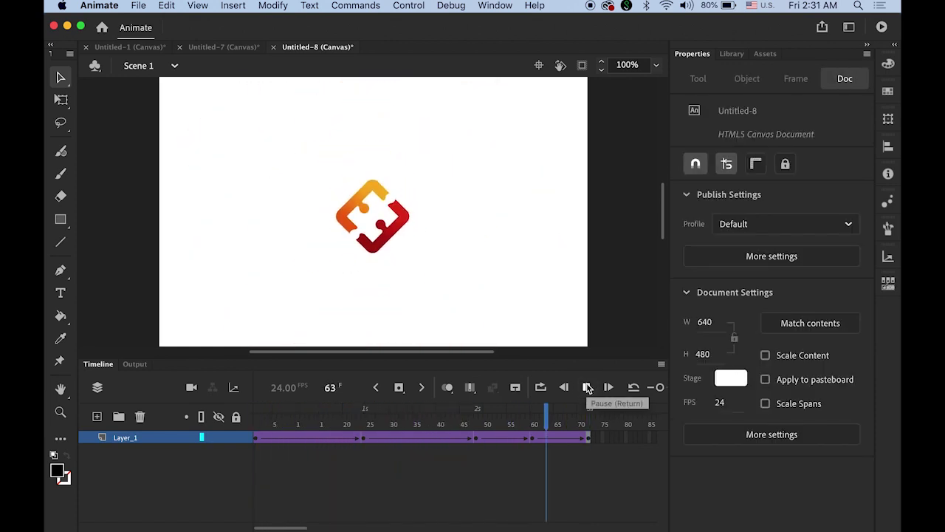
left_click(587, 387)
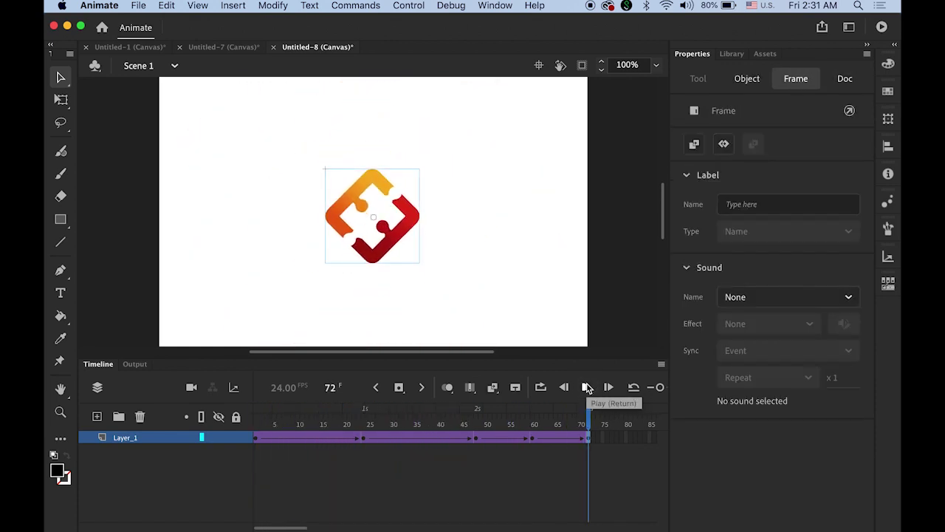